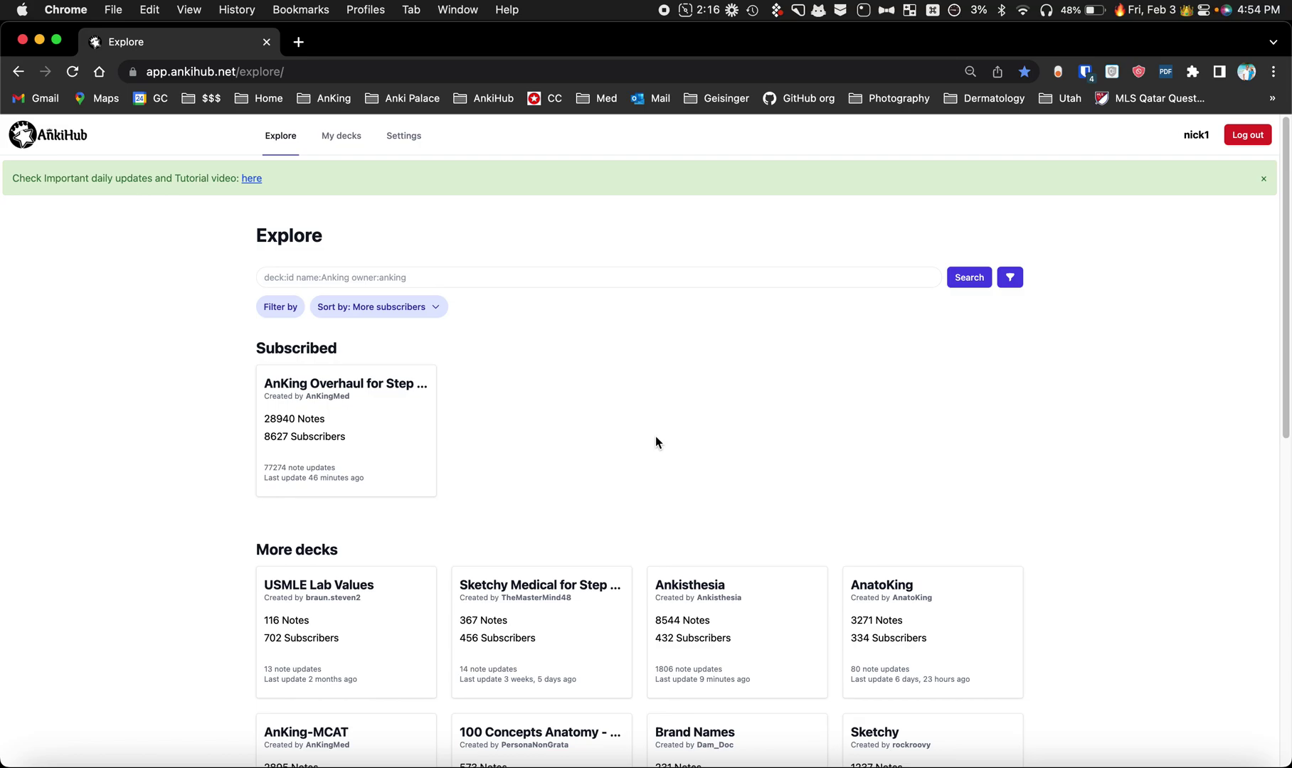
Open the AnKing Overhaul for Step 1 & 2 deck and review its protected data settings
click(359, 388)
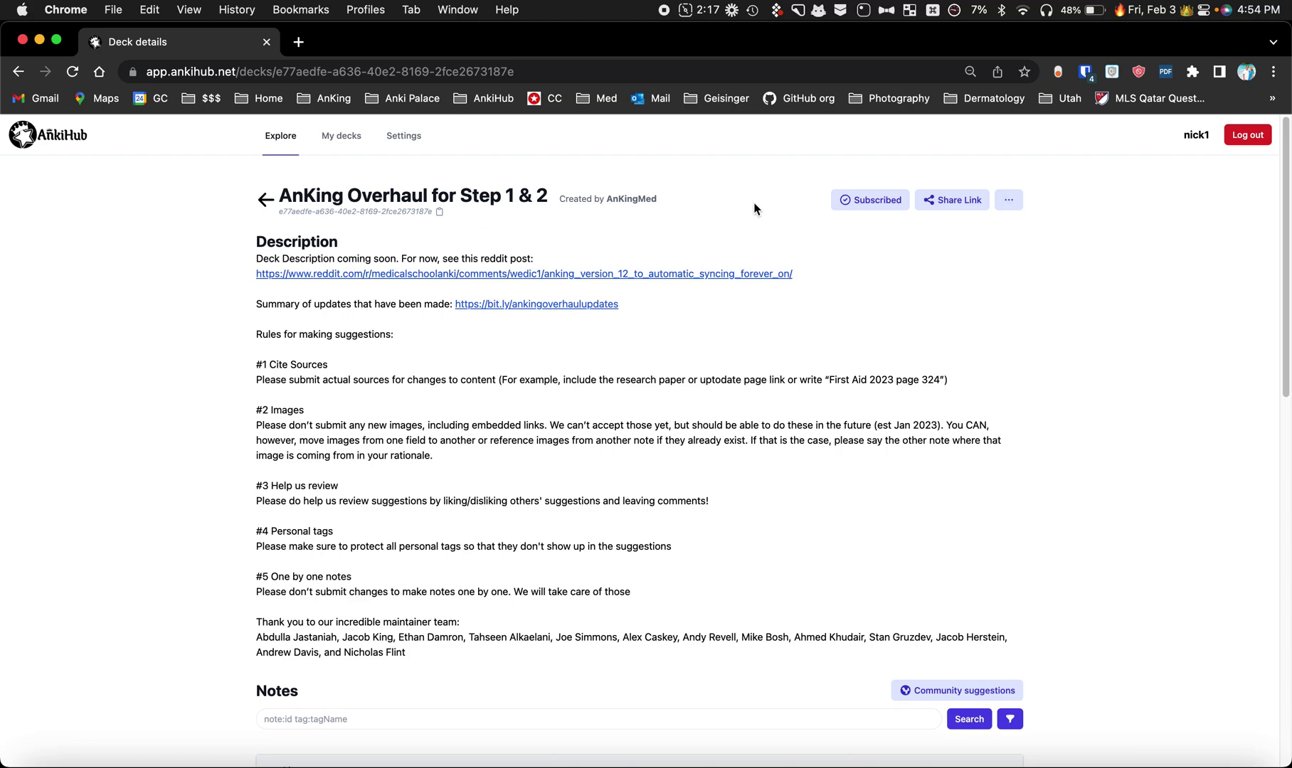
click(1014, 206)
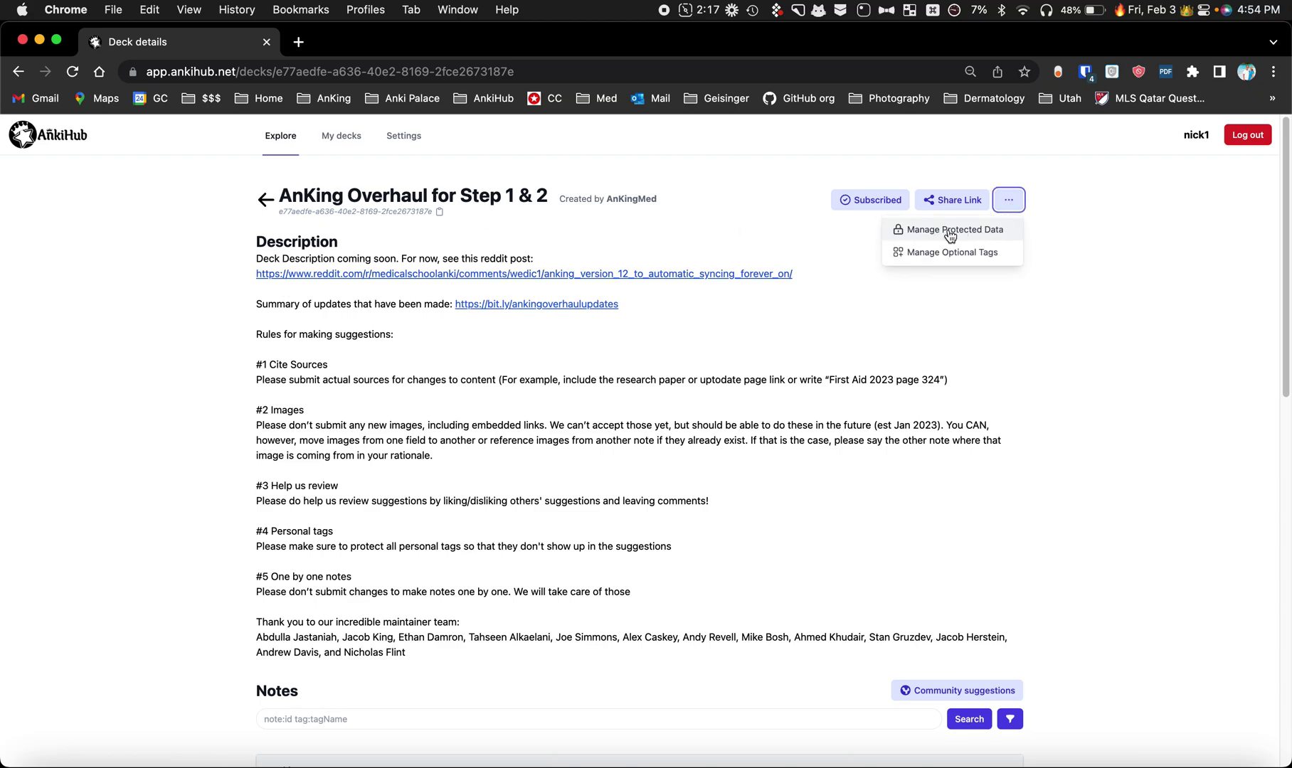
click(921, 230)
click(645, 377)
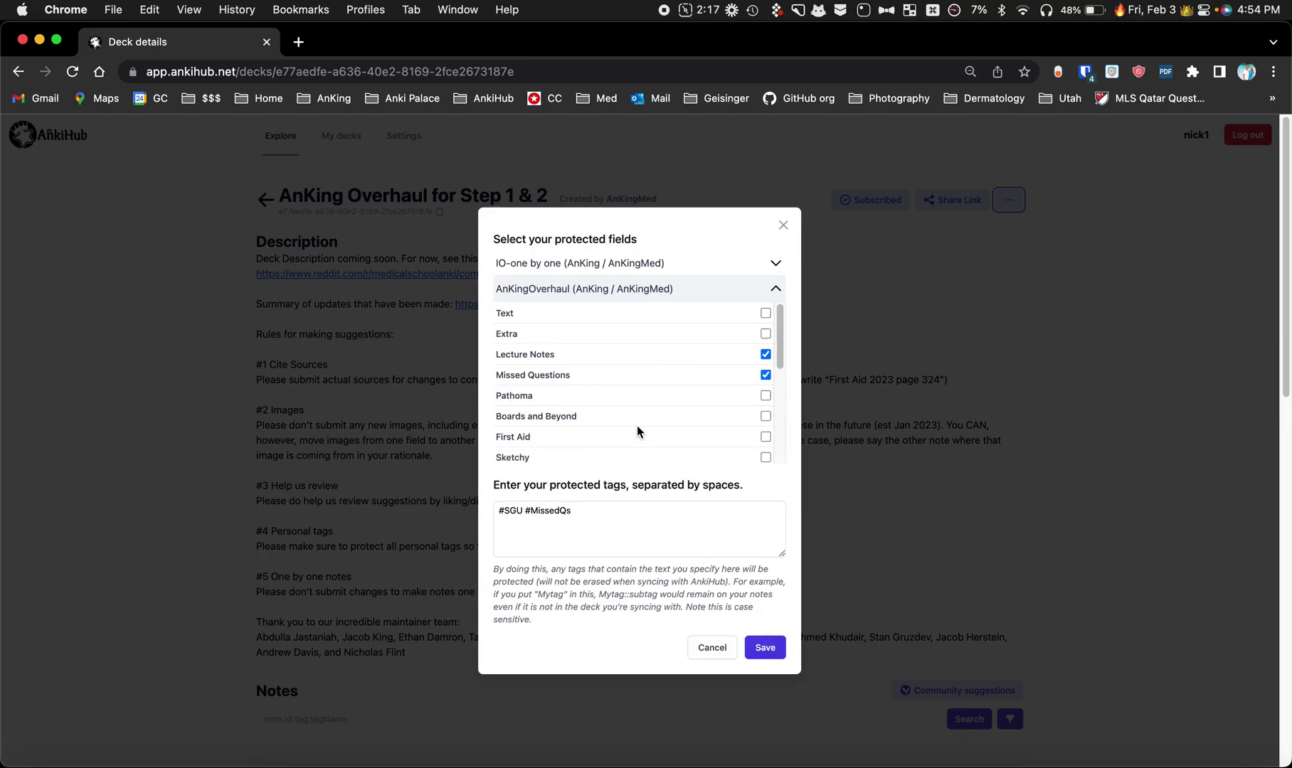
click(780, 224)
In Manage Optional Tags, keep the UofU group checked and save the subscription
click(1009, 200)
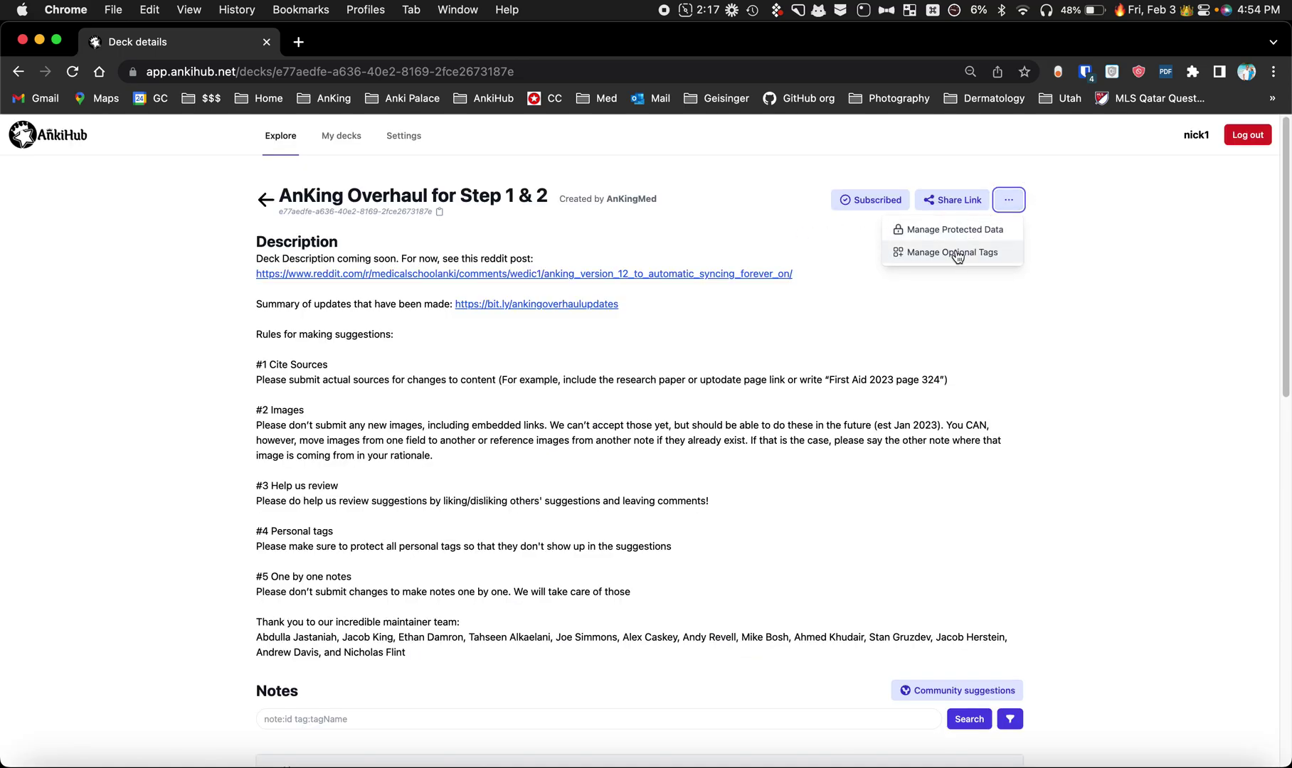
click(965, 254)
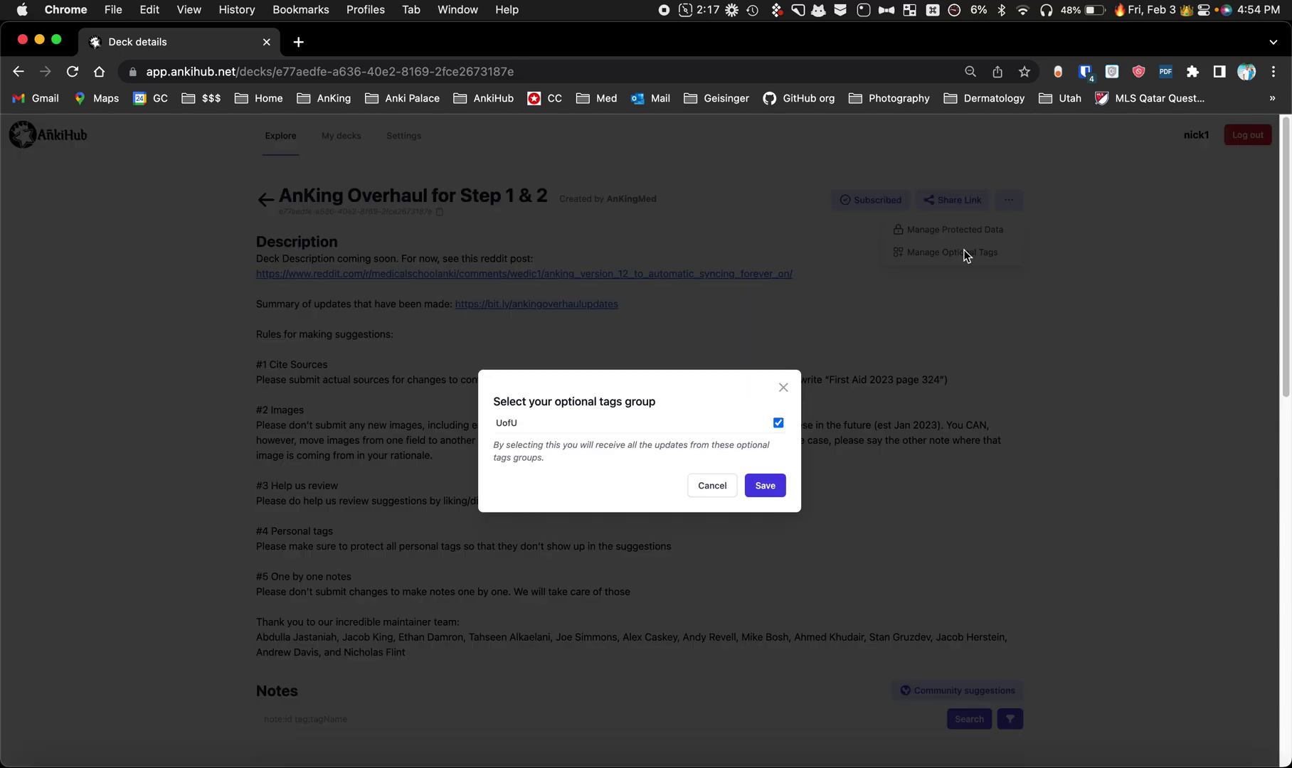
click(508, 423)
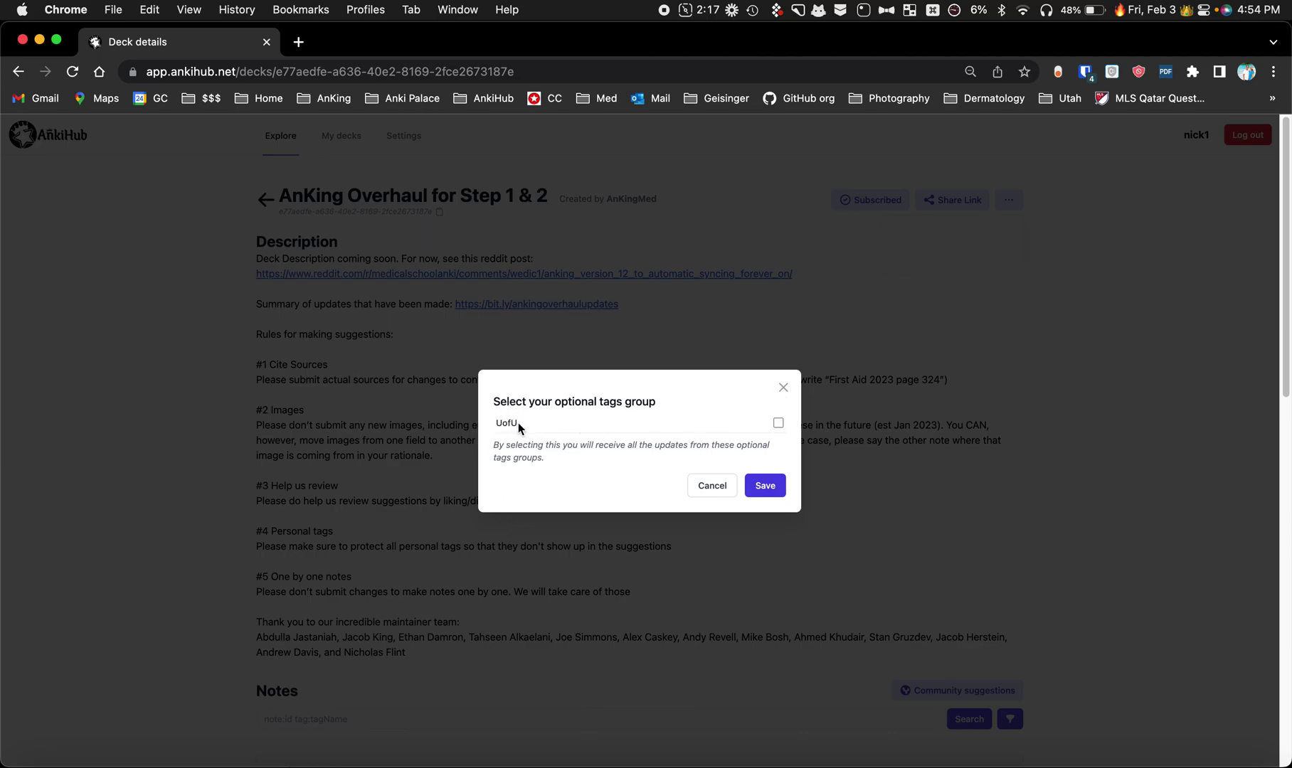
click(777, 423)
click(765, 486)
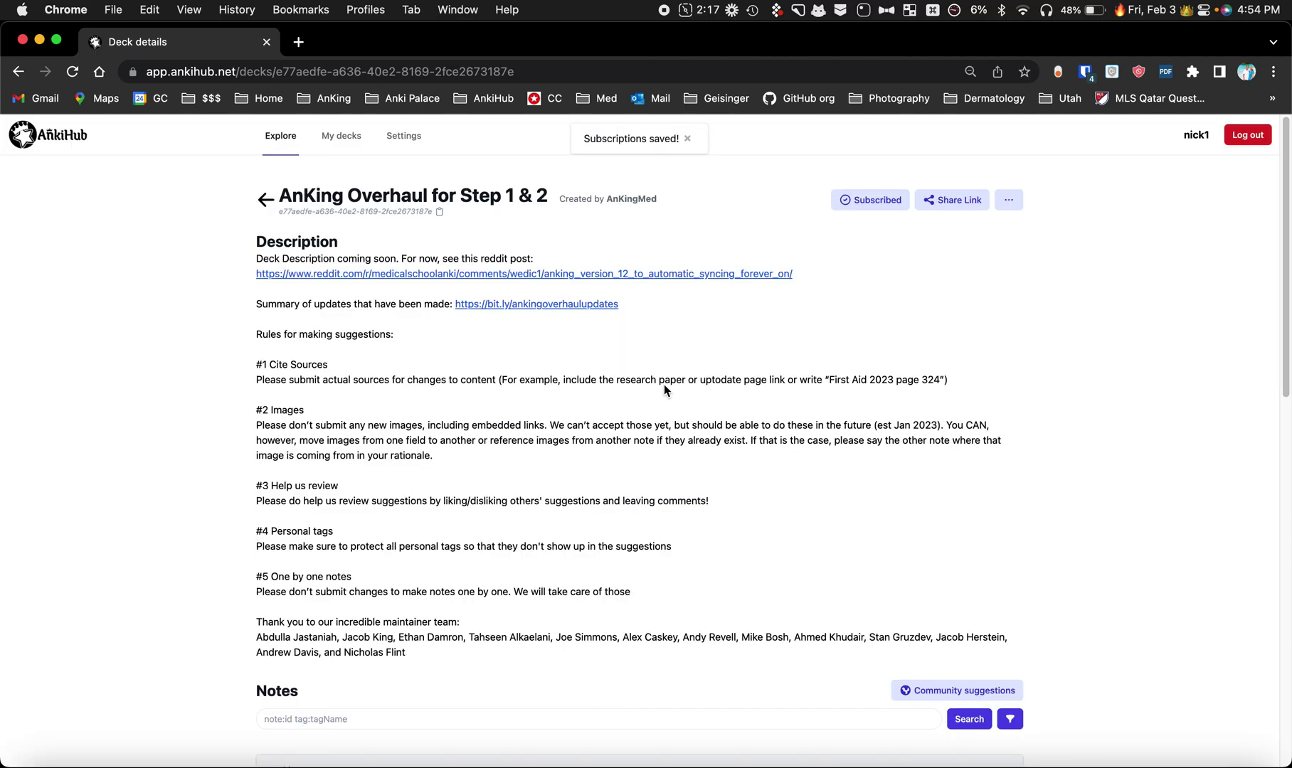
Browse AnkiHub_Optional::UofU notes, checking subtags CRR and H&D before settling on B&B
key(super+Tab)
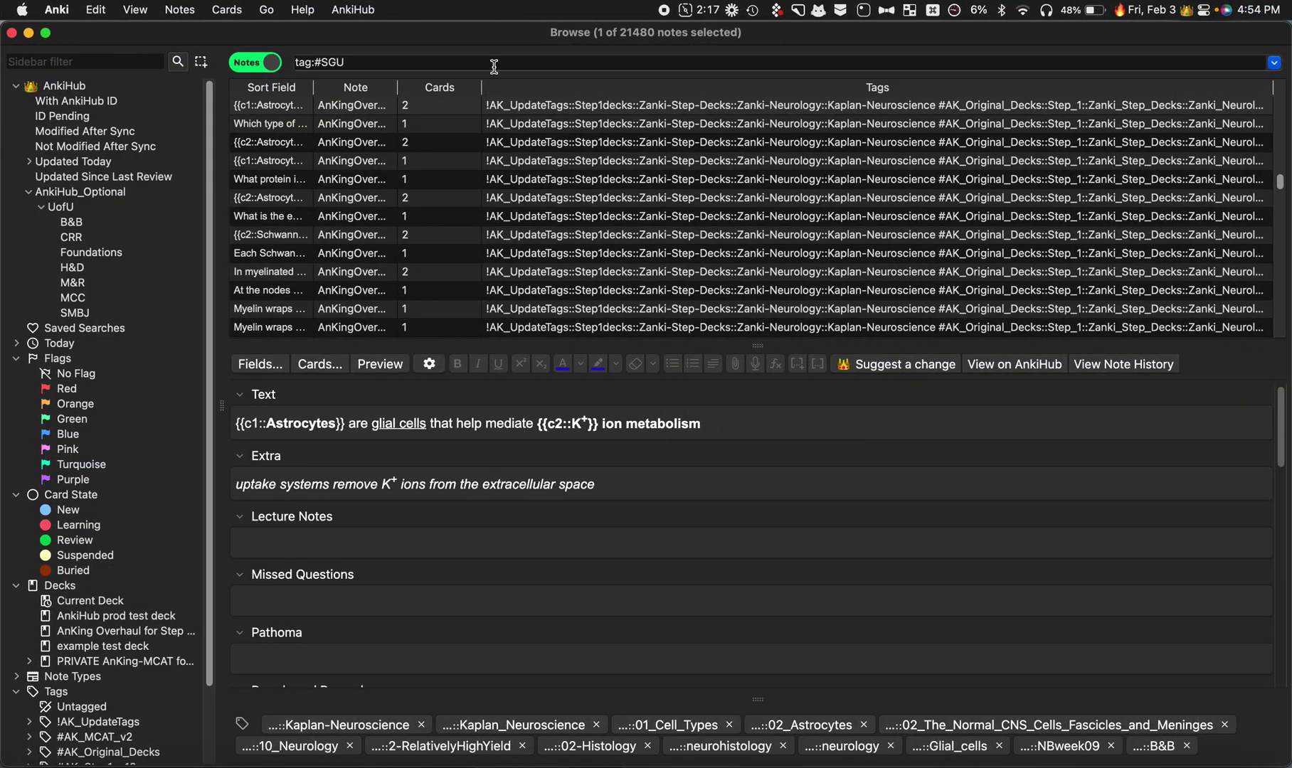
mouse_move(454, 36)
mouse_down()
mouse_move(452, 62)
mouse_move(451, 35)
mouse_up()
click(79, 196)
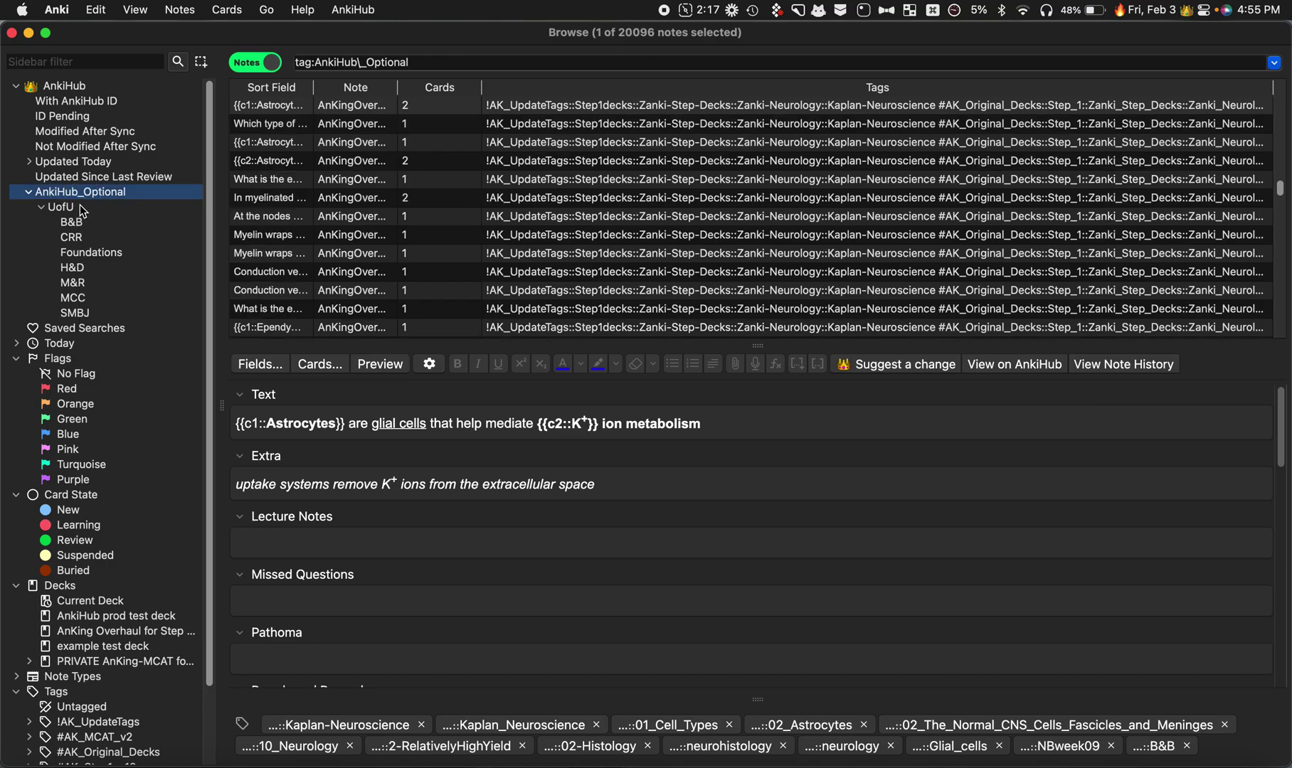
click(74, 209)
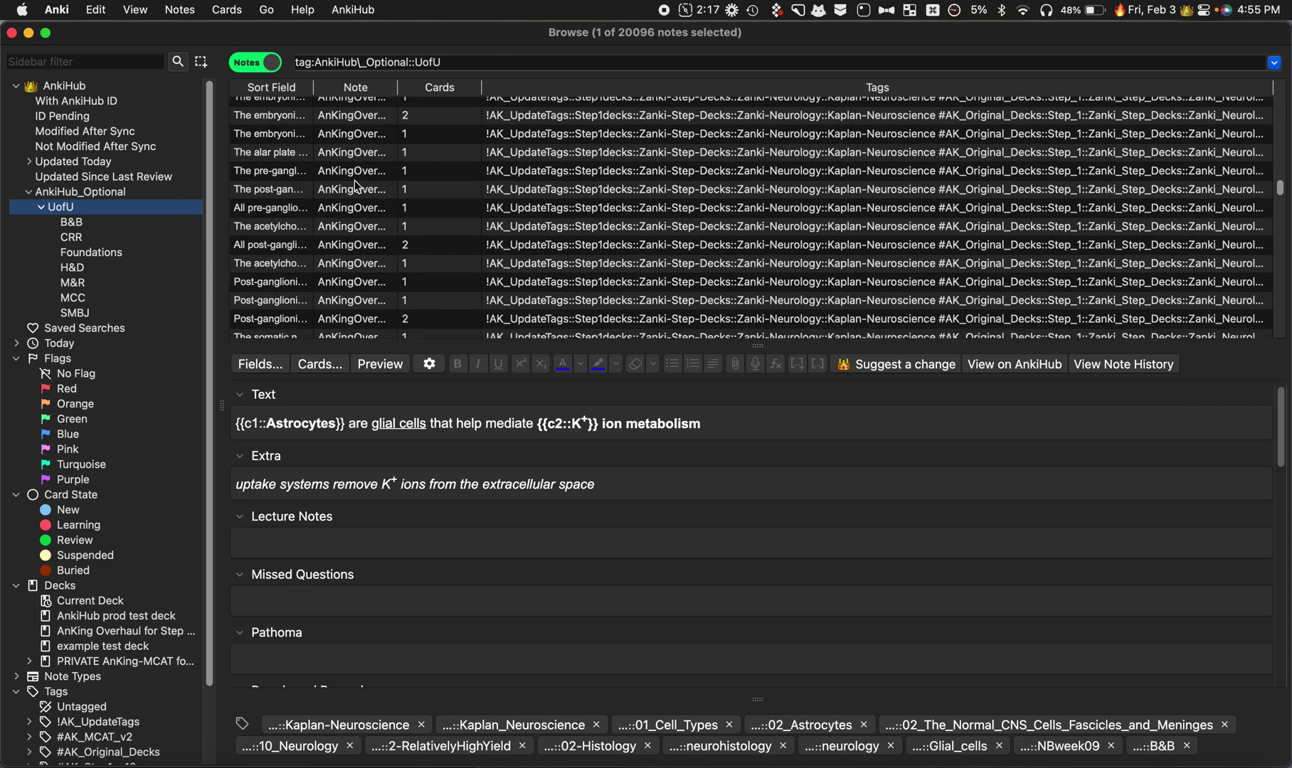
click(92, 222)
click(91, 239)
click(90, 267)
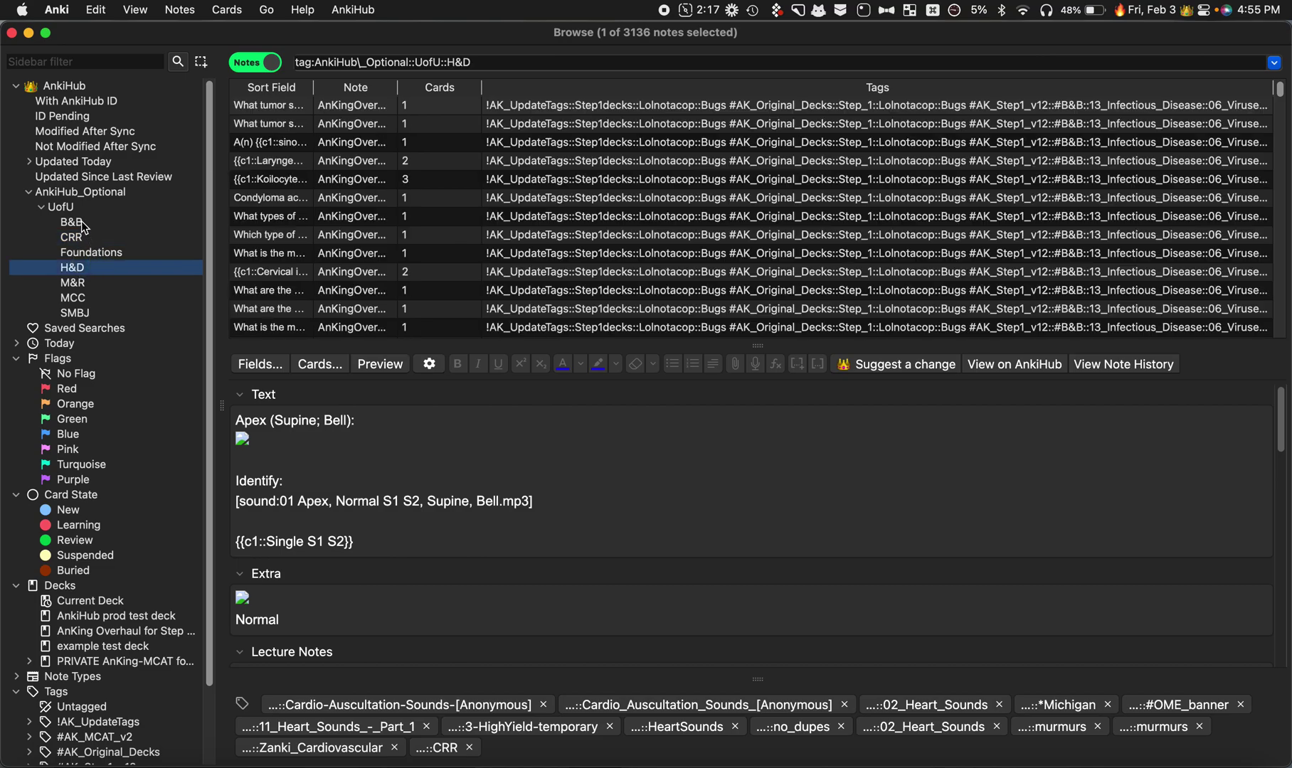
click(121, 222)
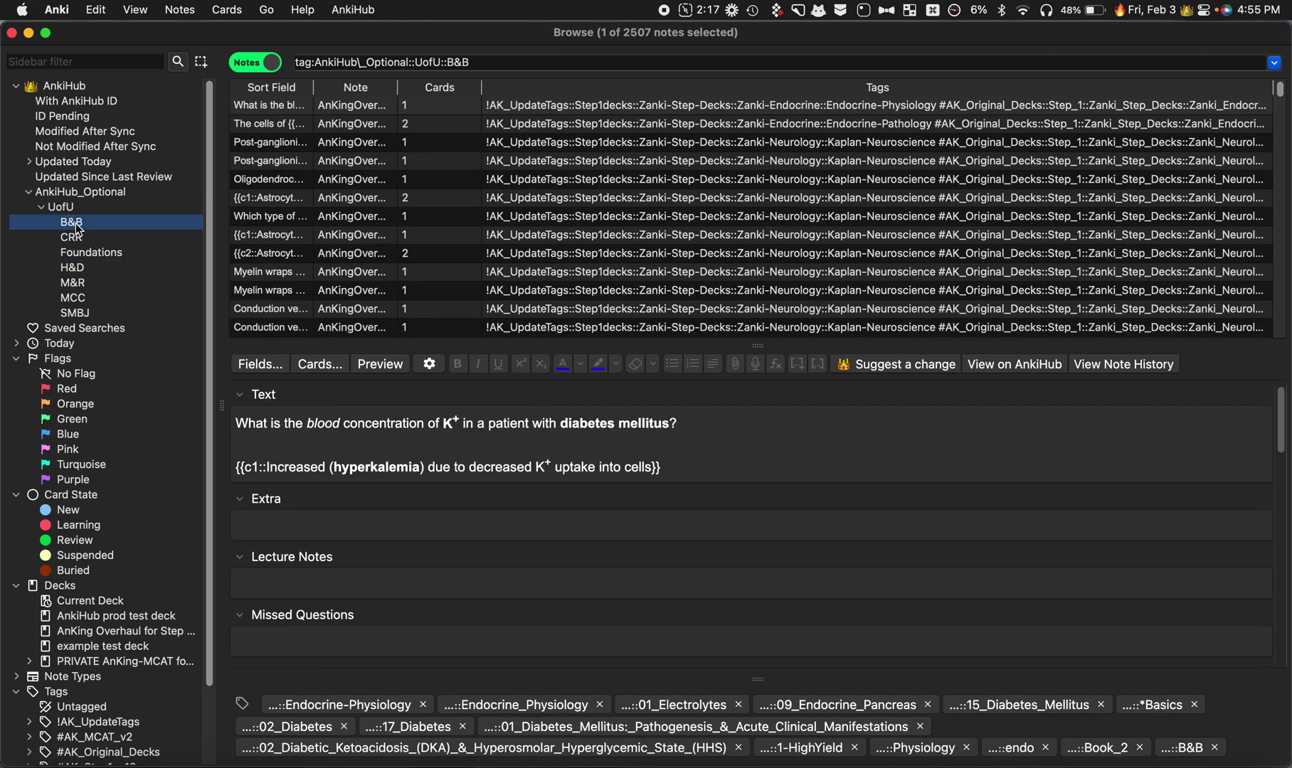
Open the Post-ganglionic note and inspect its AnkiHub_Optional::UofU::B&B tag
click(440, 163)
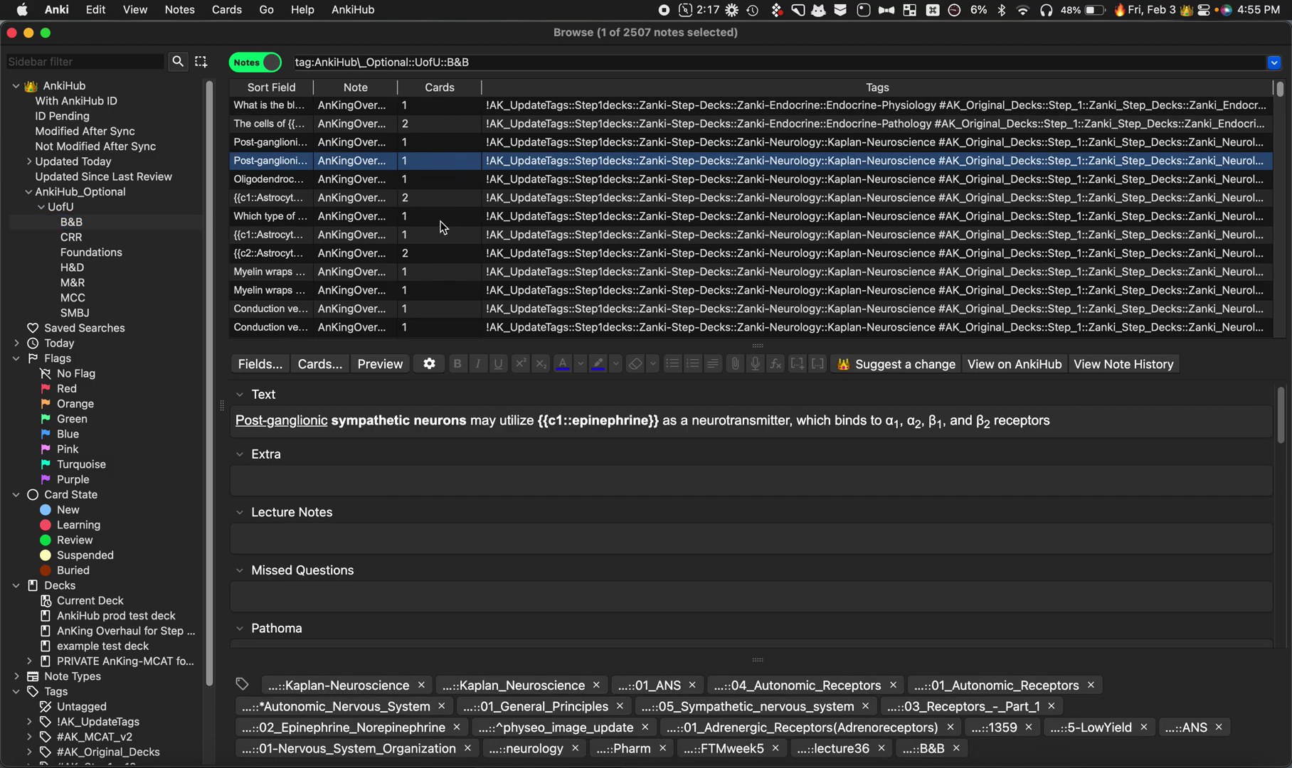
click(924, 749)
text(AnkiHub_Optional::UofU::B&B)
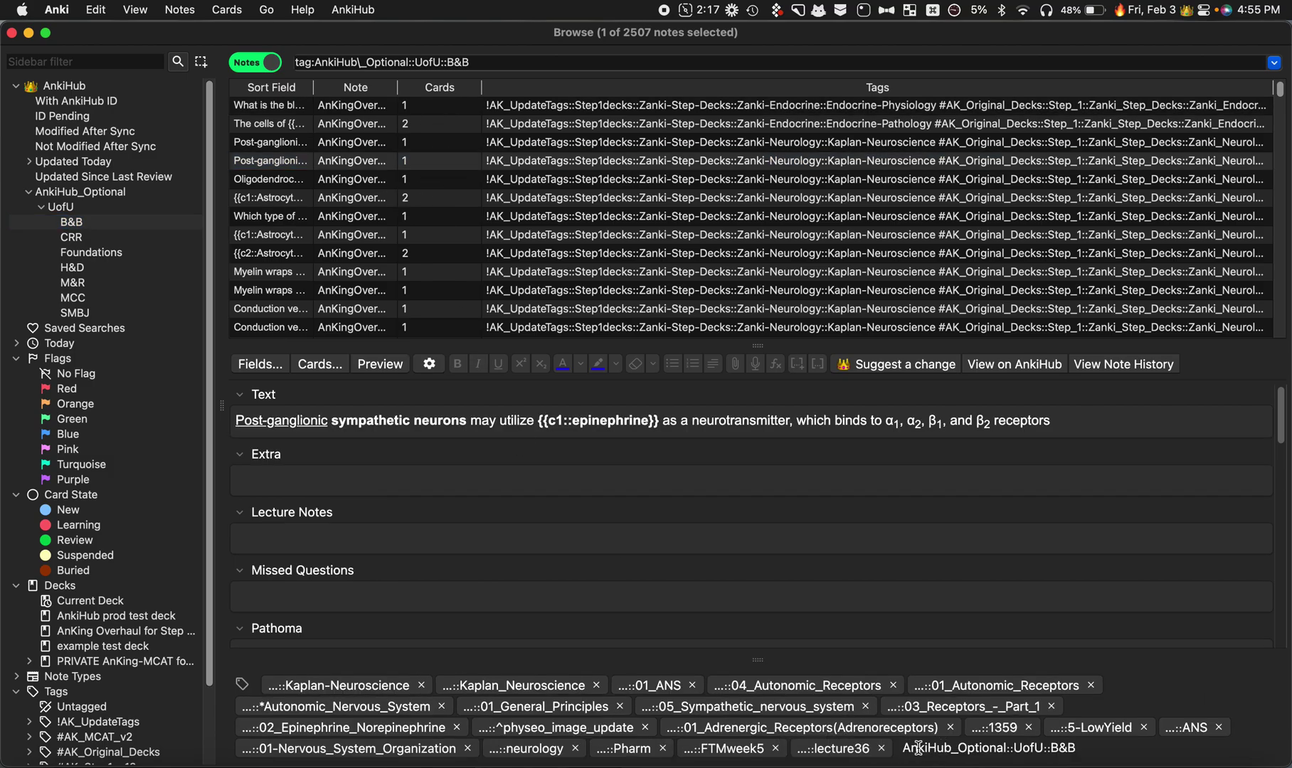
drag(905, 750, 1006, 749)
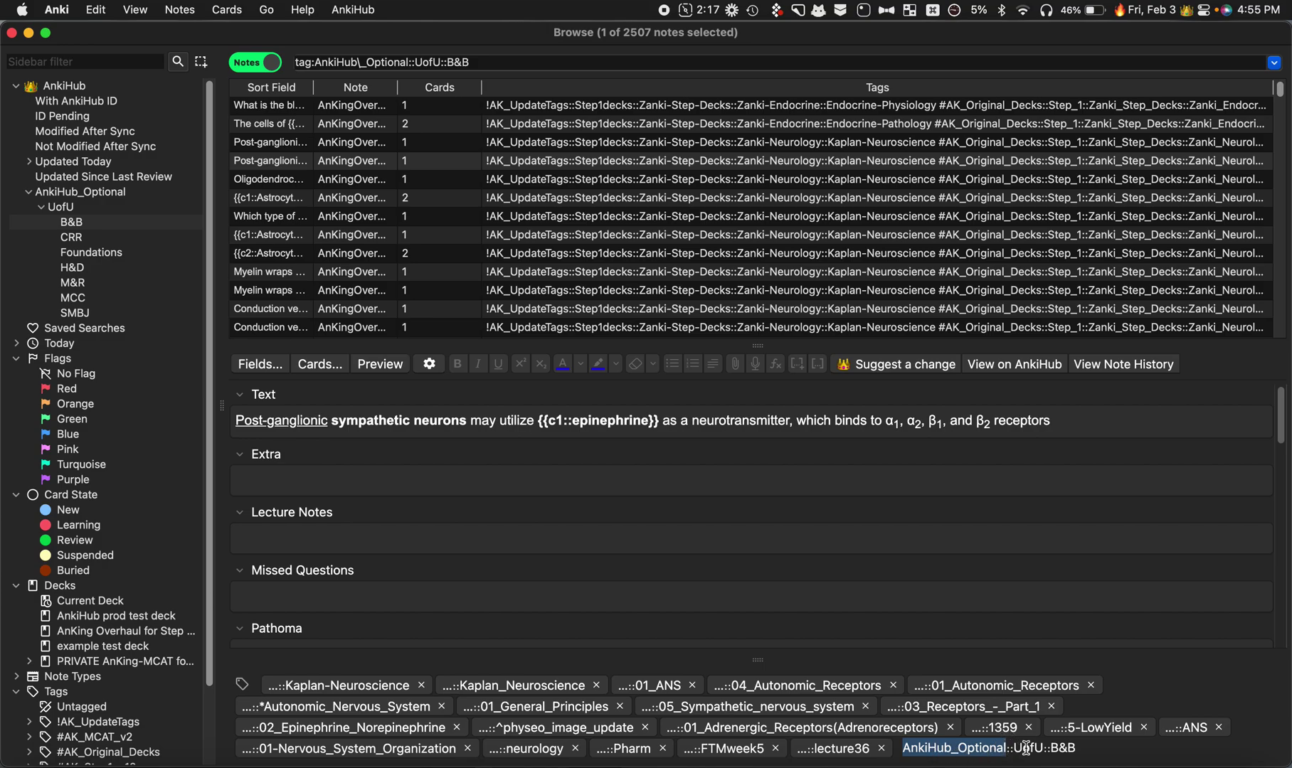
double_click(1027, 749)
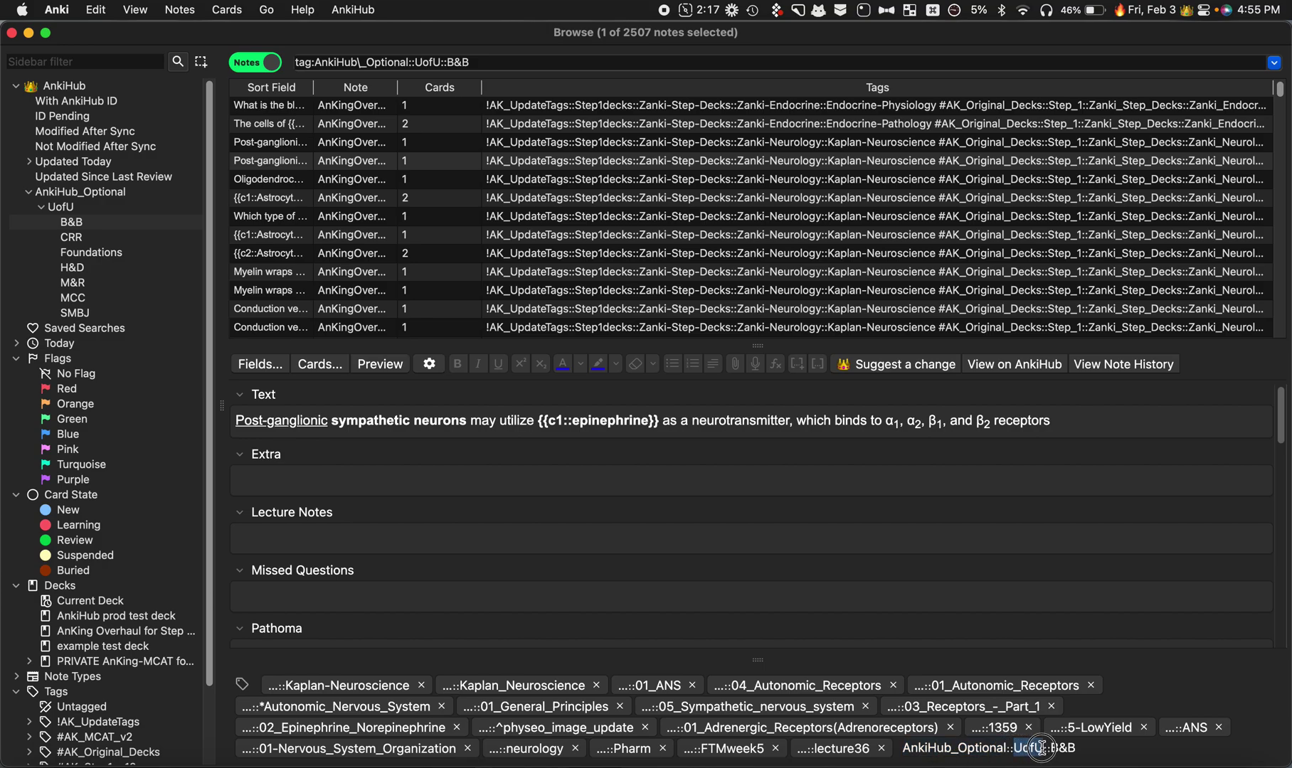
click(1077, 750)
click(413, 162)
Open AnkiHub: Suggest Optional Tags for UofU on the note, then close it unsubmitted
right_click(418, 167)
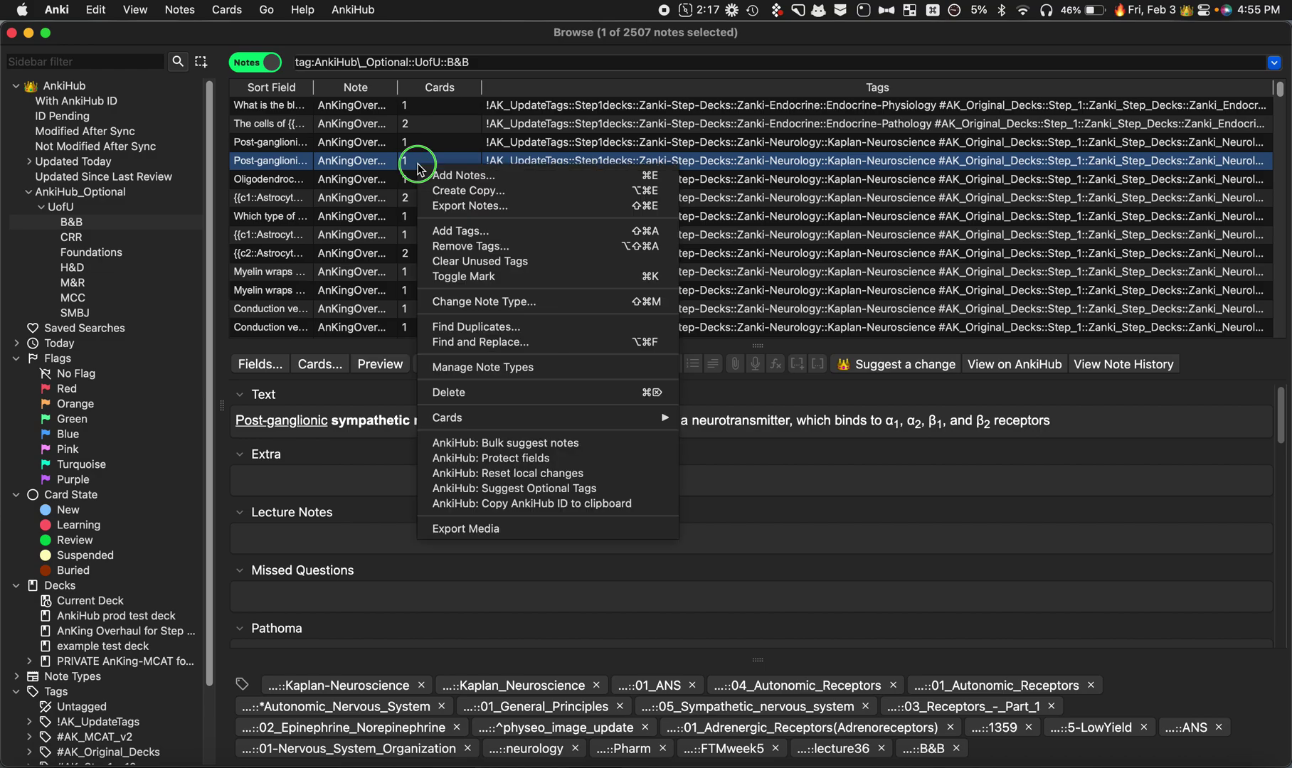
click(534, 488)
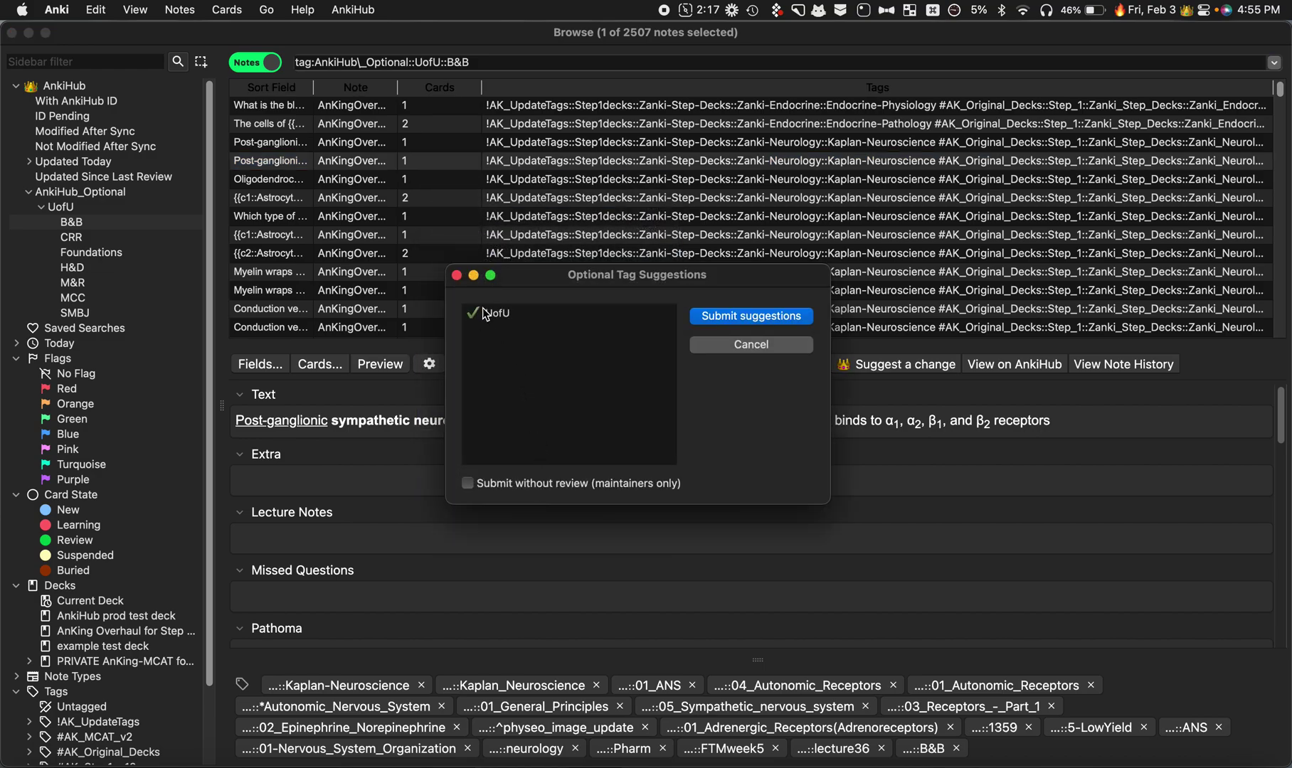
click(525, 317)
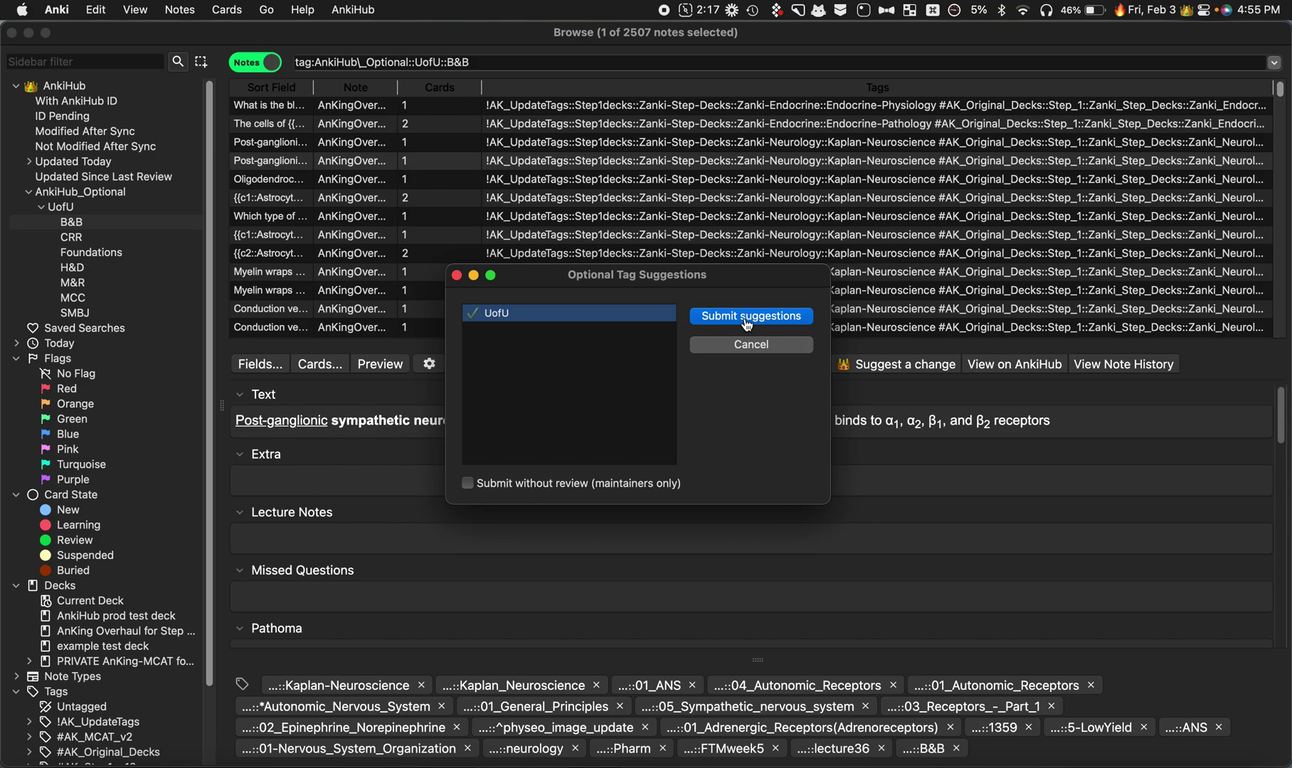
click(750, 345)
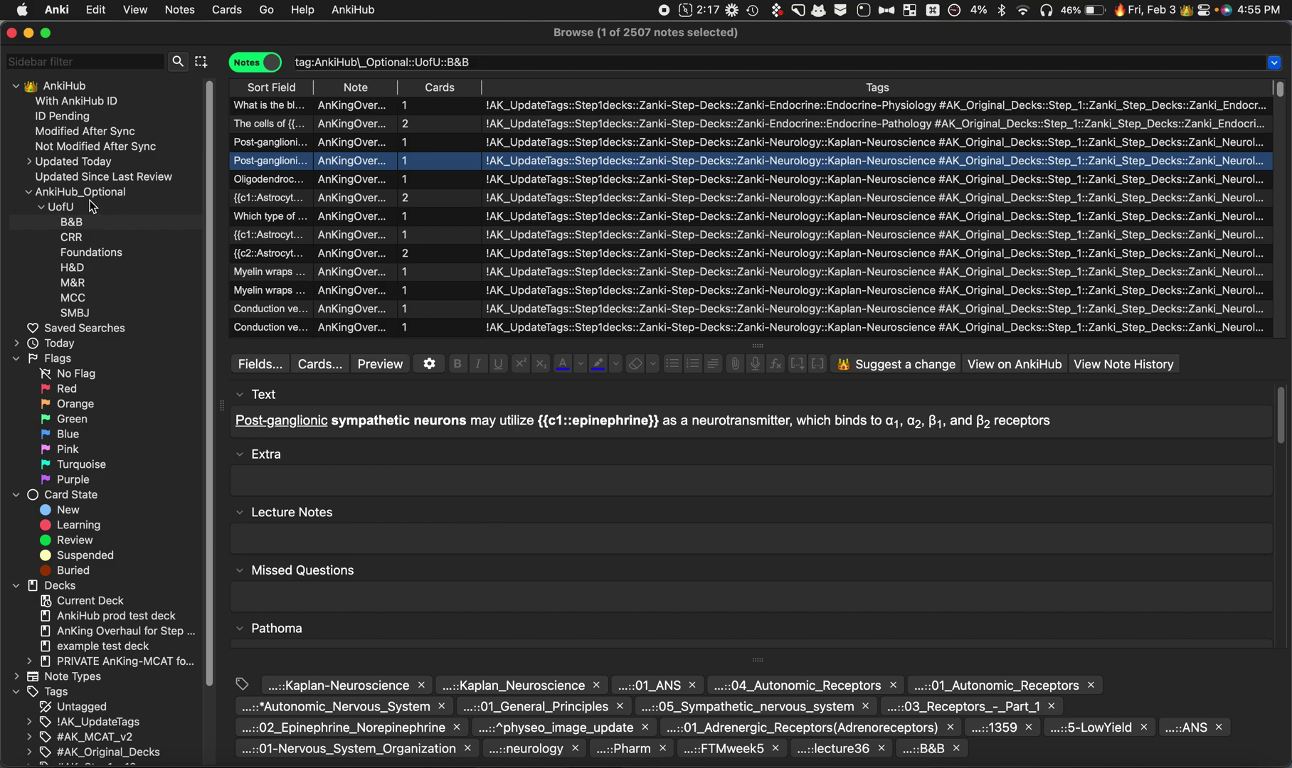
click(40, 208)
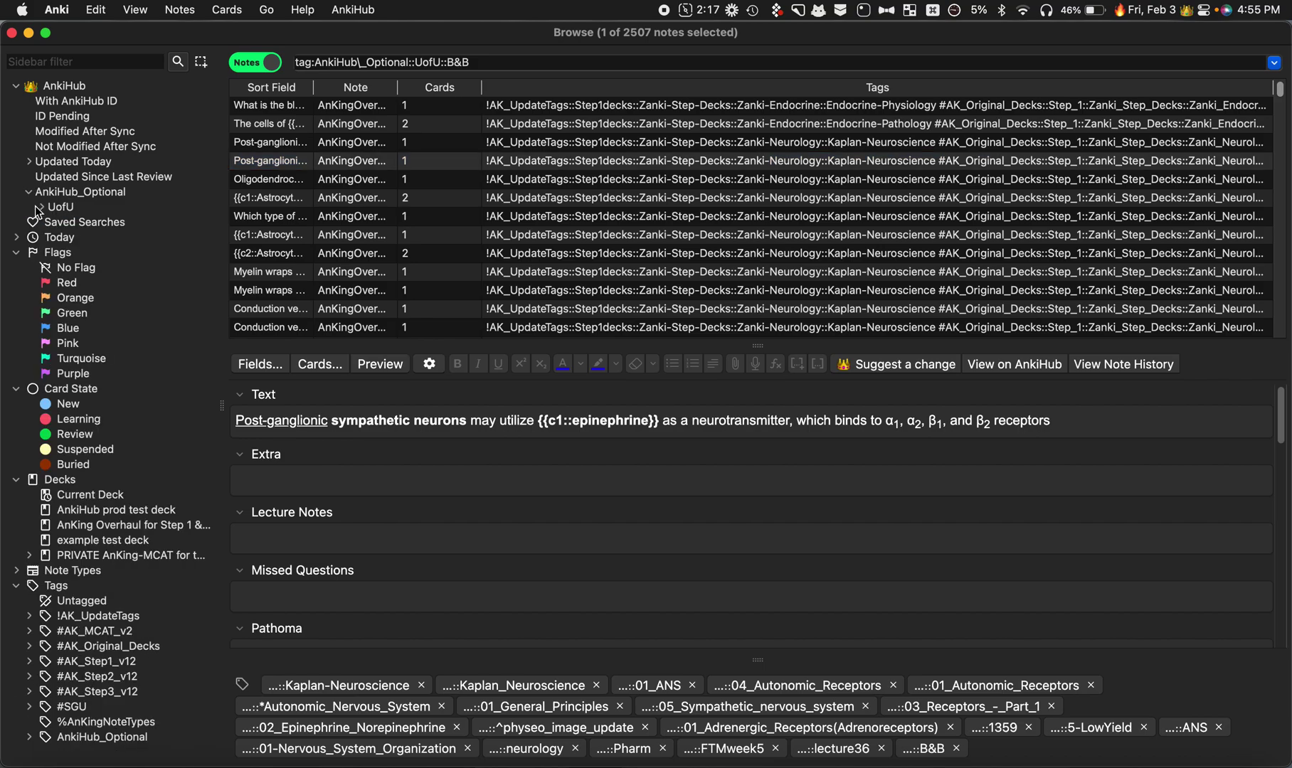
click(41, 208)
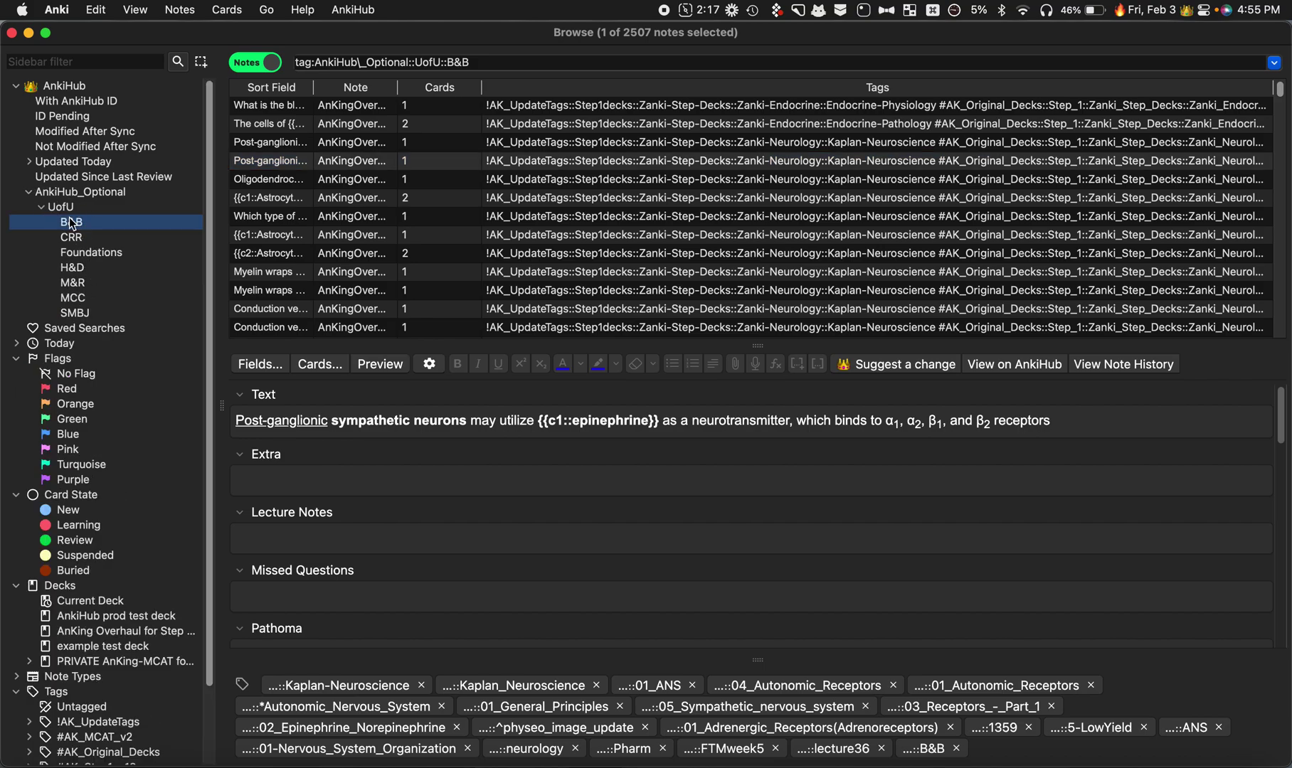
click(40, 208)
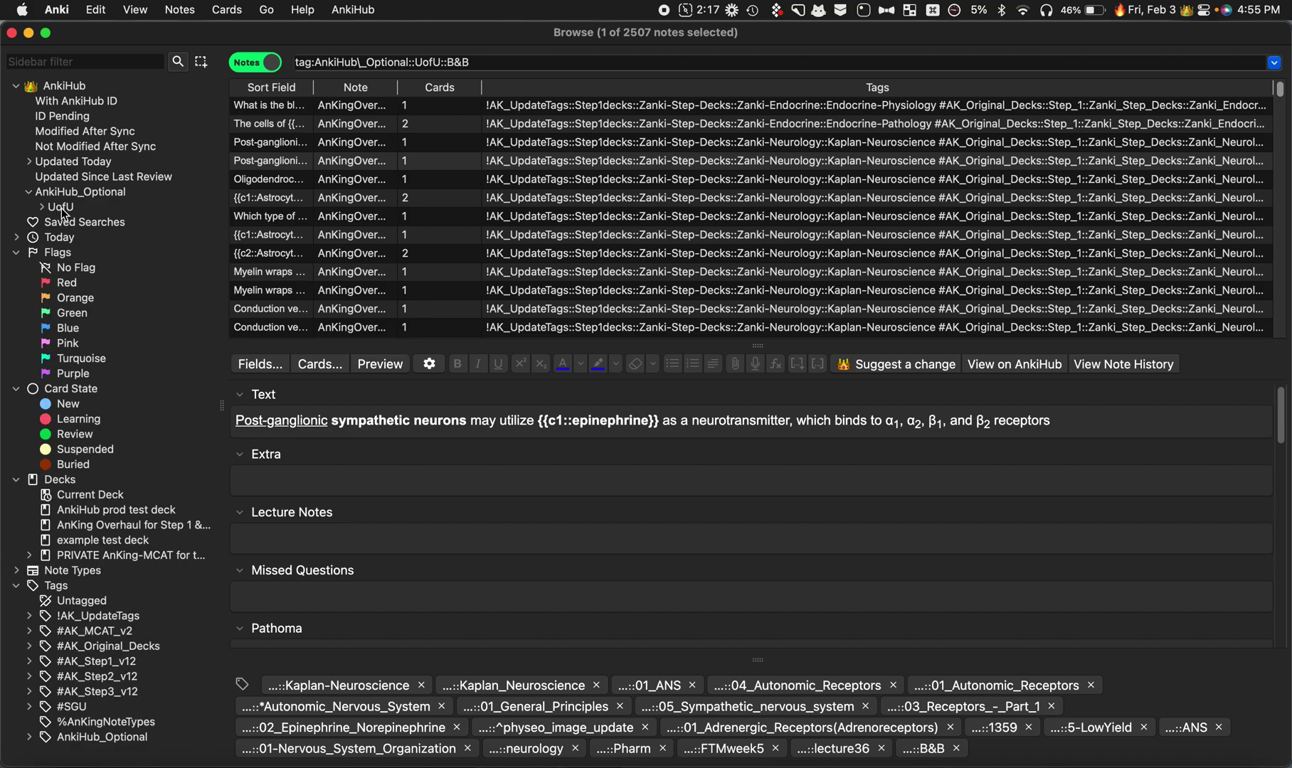
Re-save the UofU optional tag subscription on the AnkiHub deck page
key(ctrl+Left)
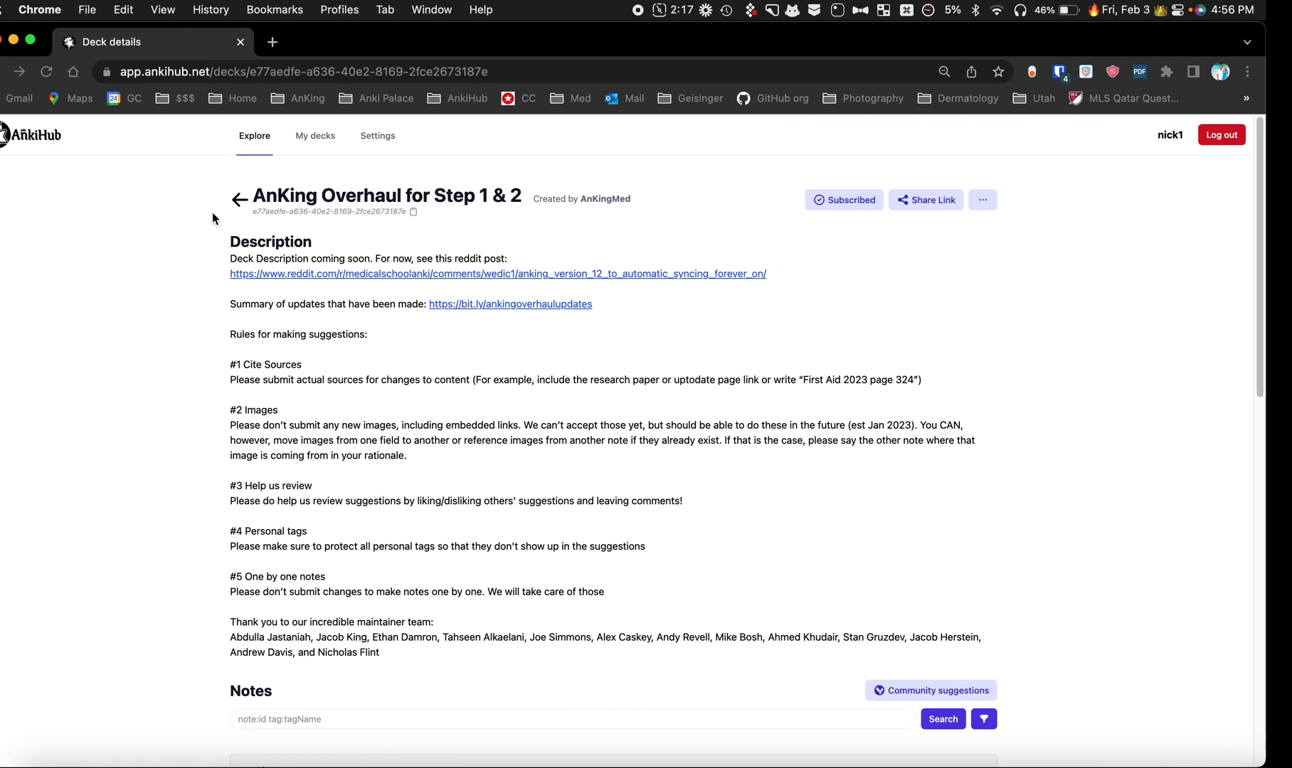
click(1016, 203)
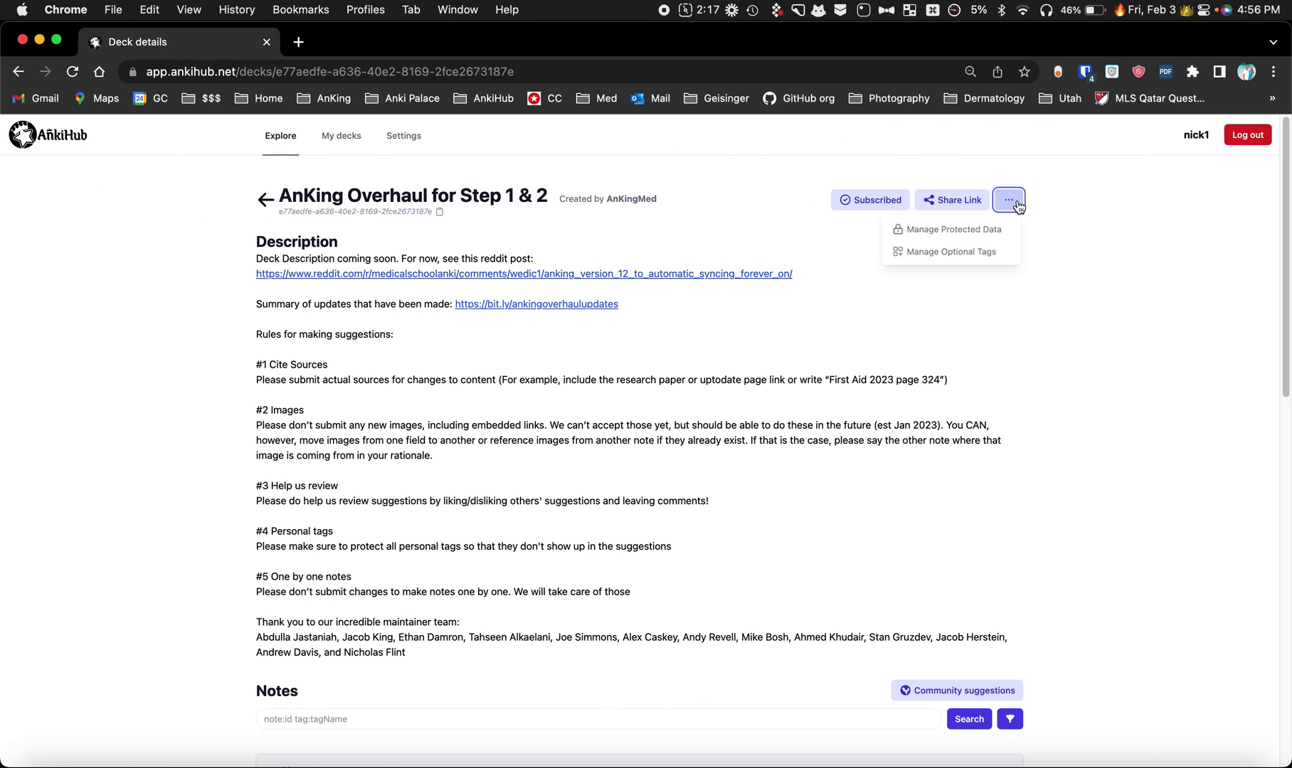
click(980, 255)
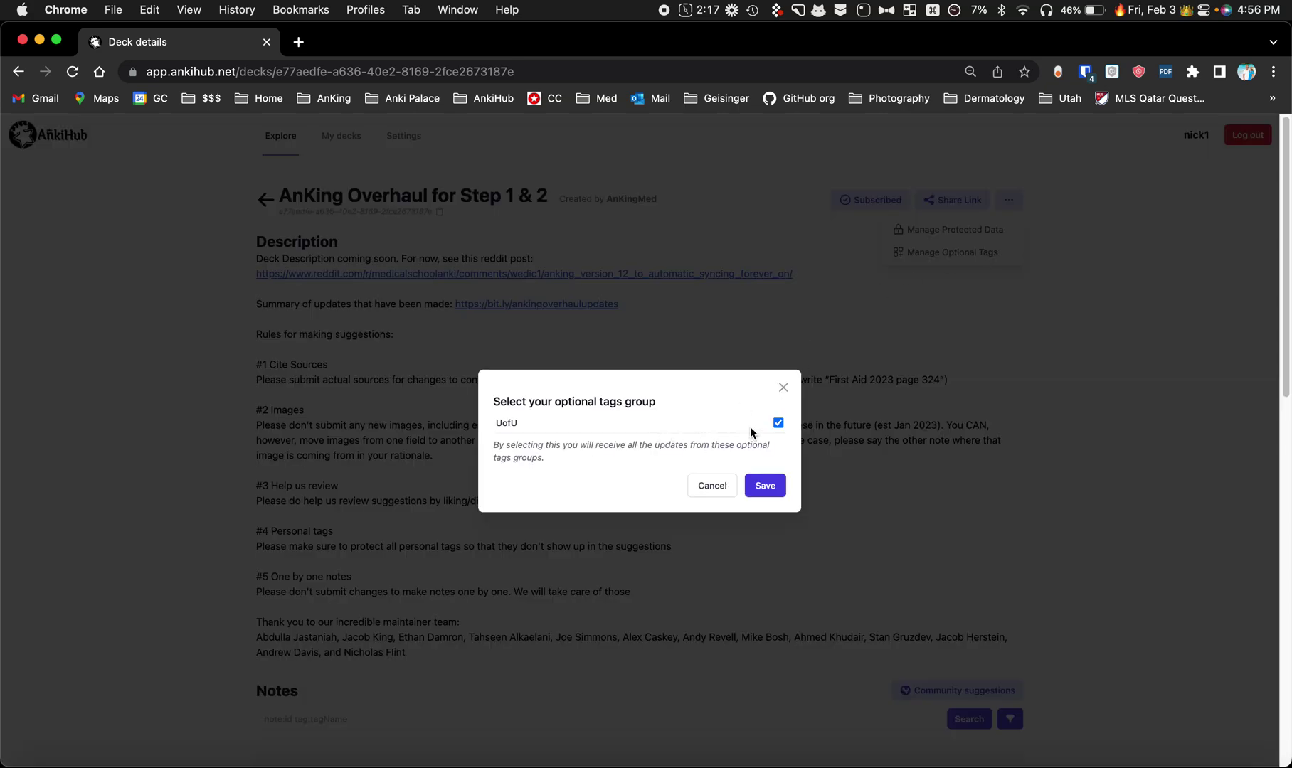
click(764, 485)
Review the UofU tag group's tags and its empty suggestions page under My Decks
click(345, 144)
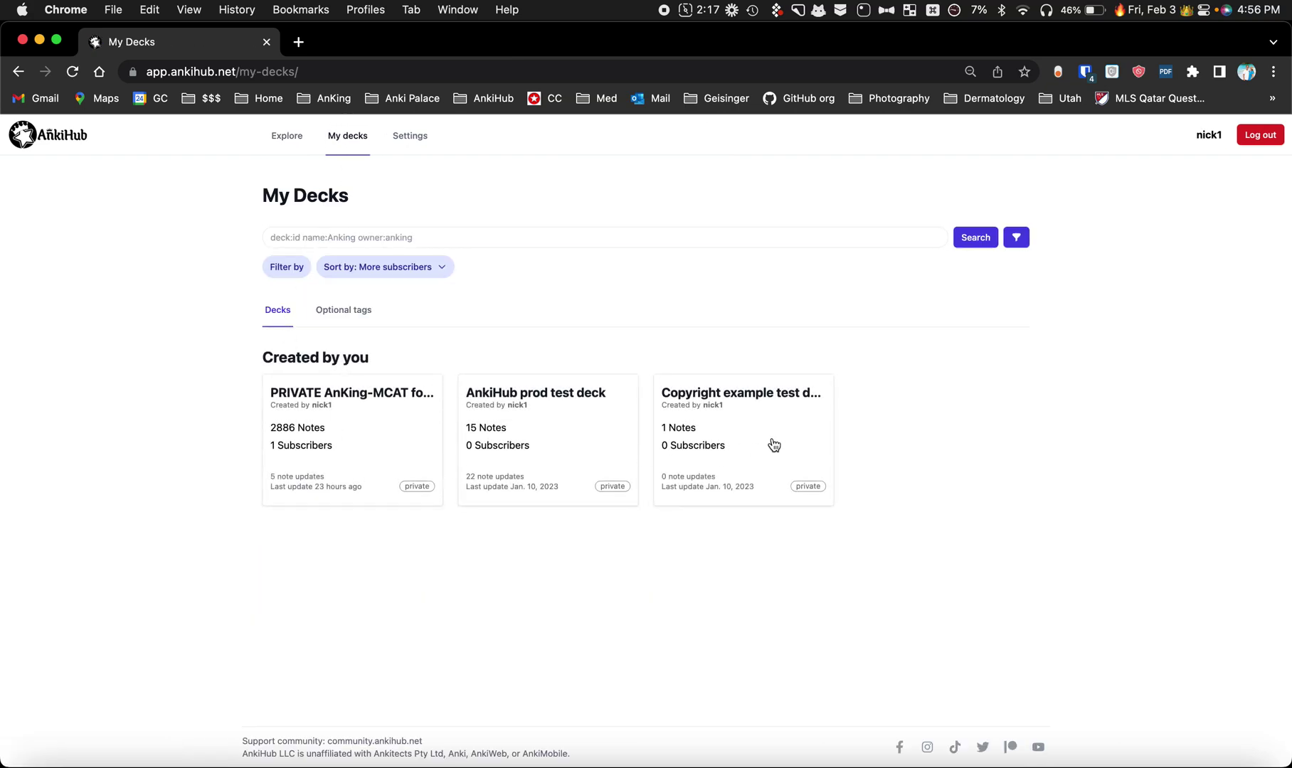
click(351, 317)
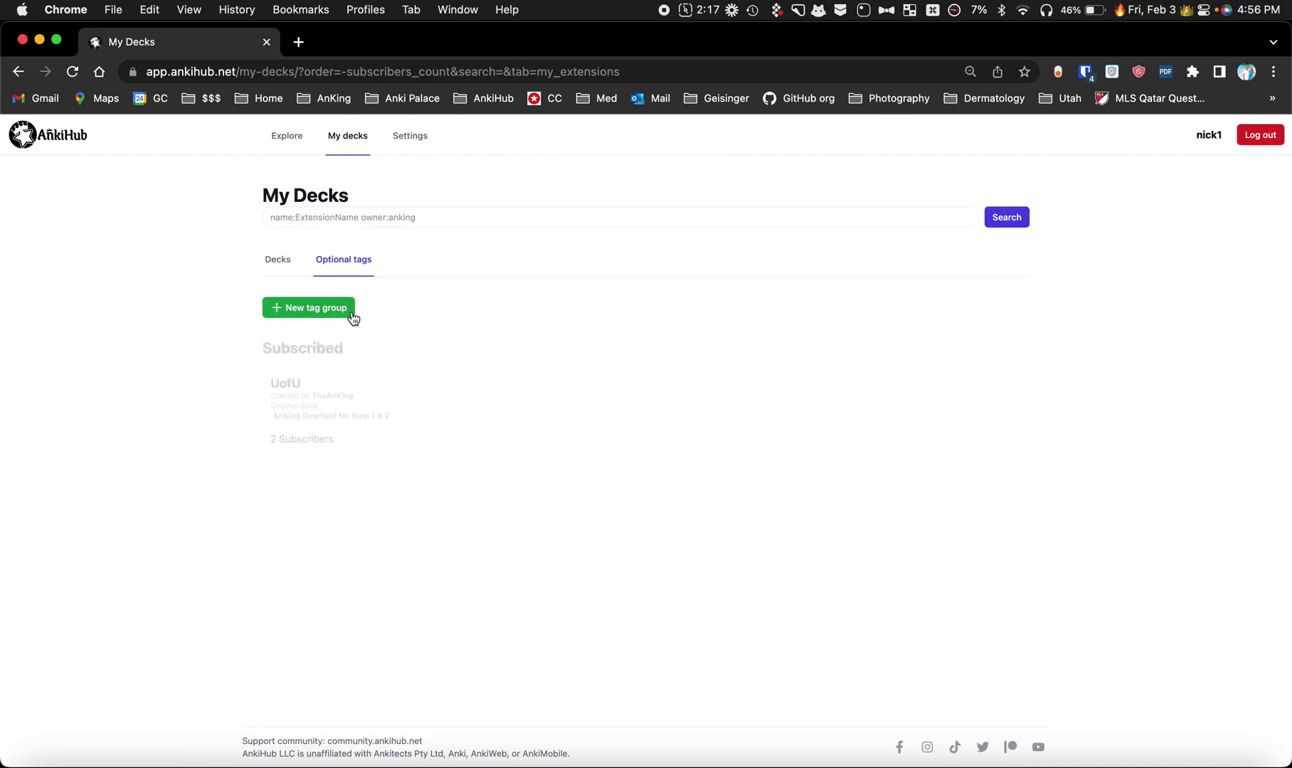
click(296, 388)
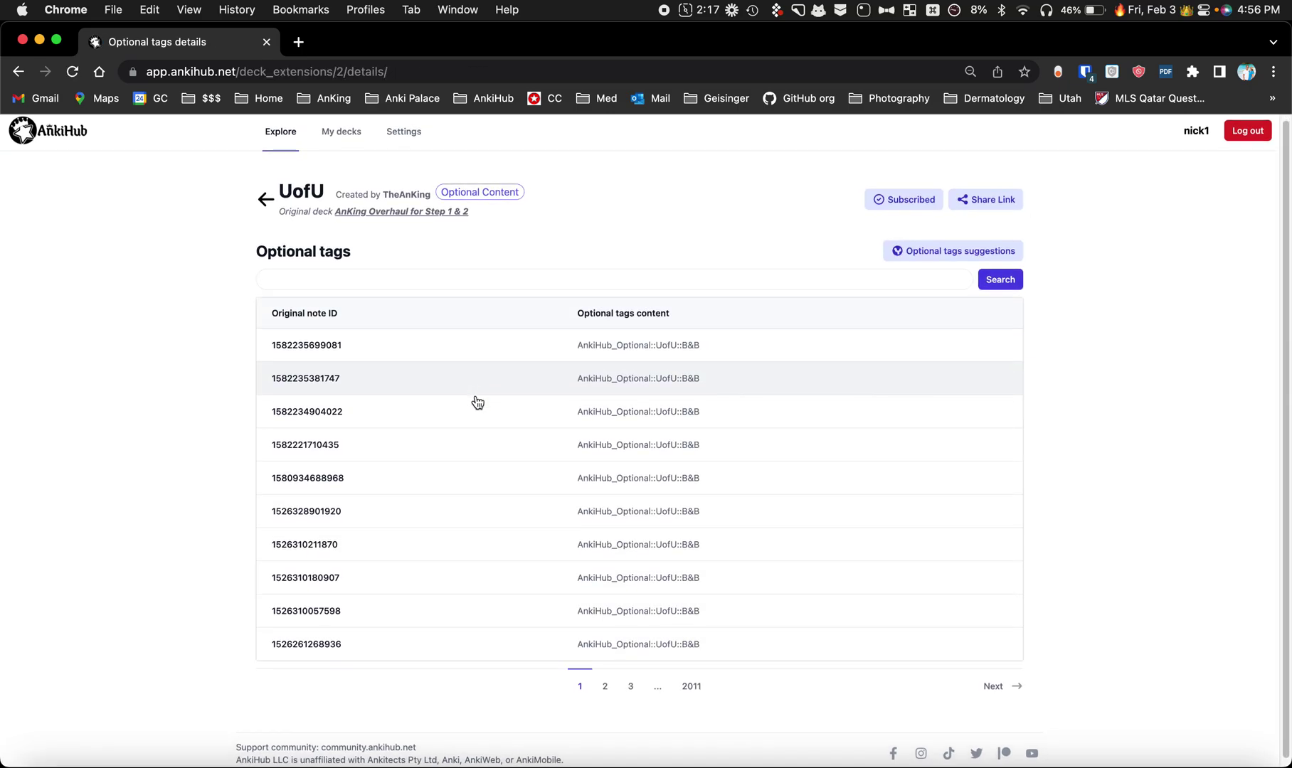
click(419, 354)
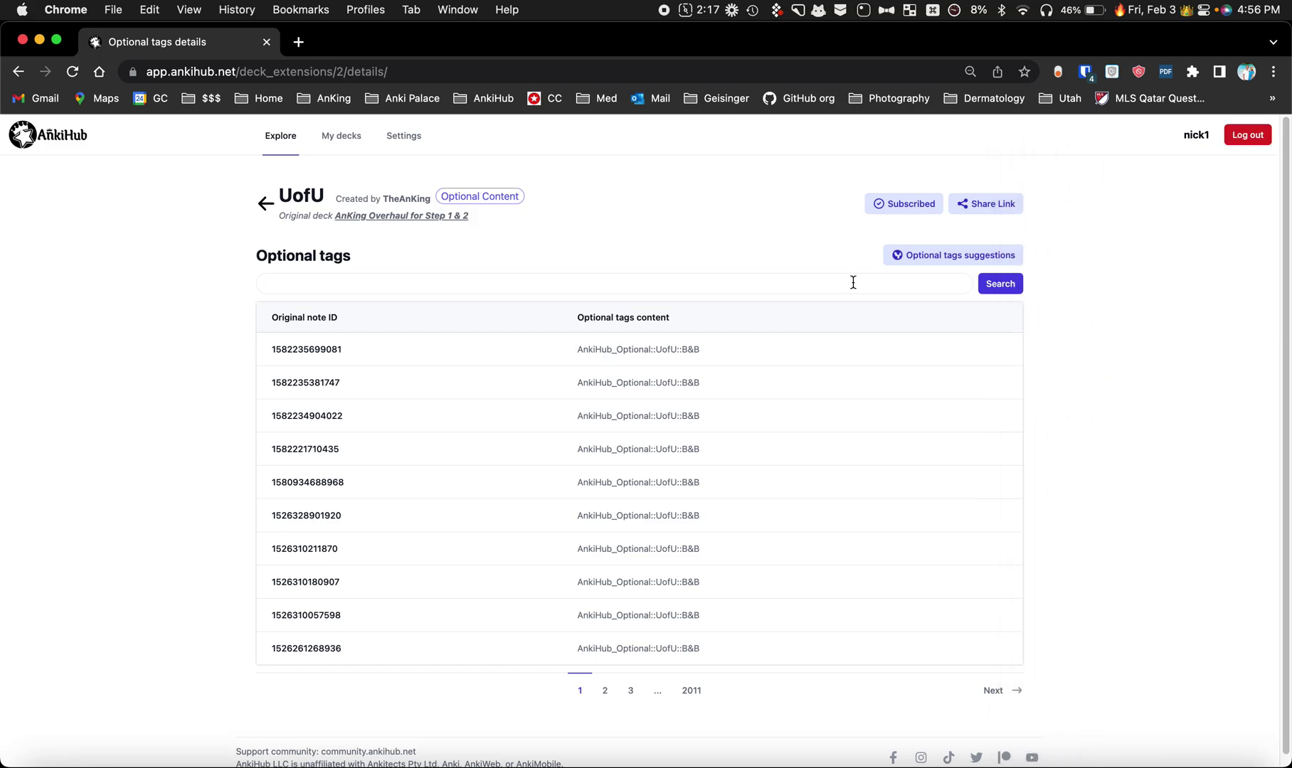
click(959, 260)
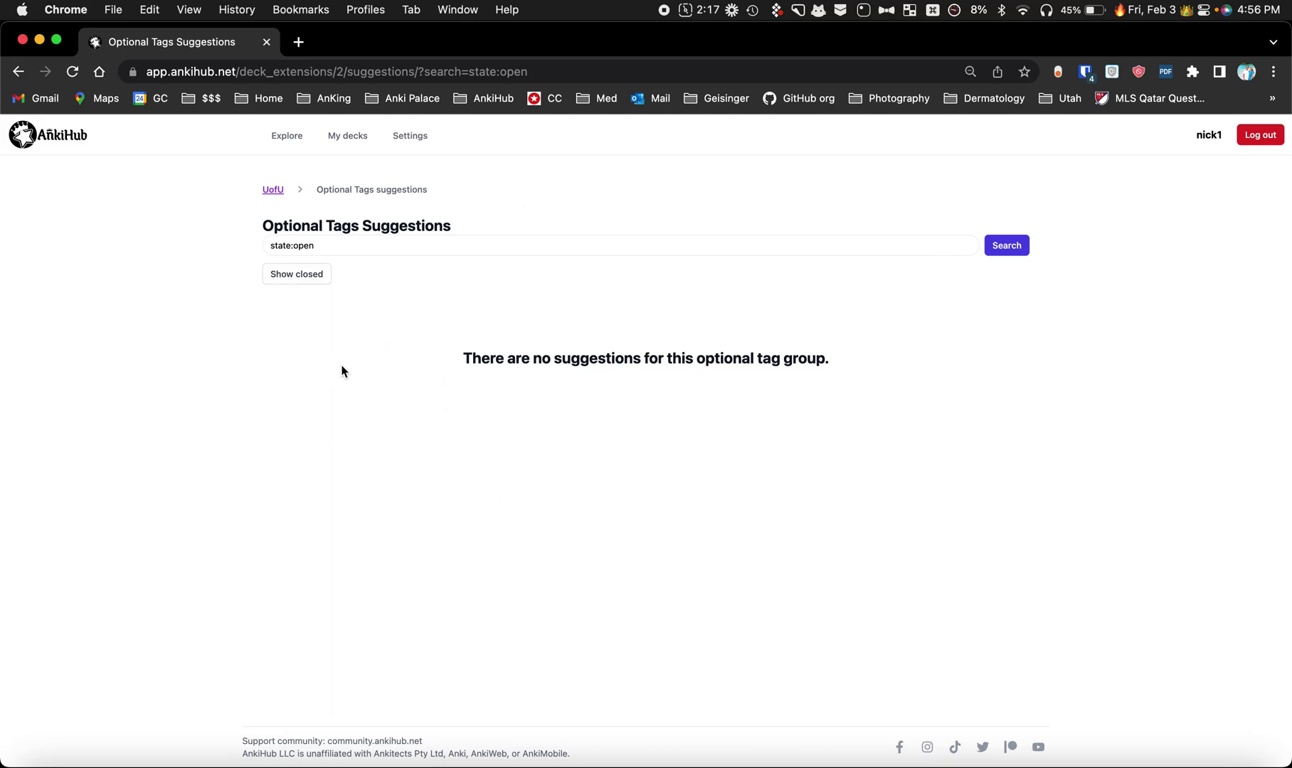
click(273, 190)
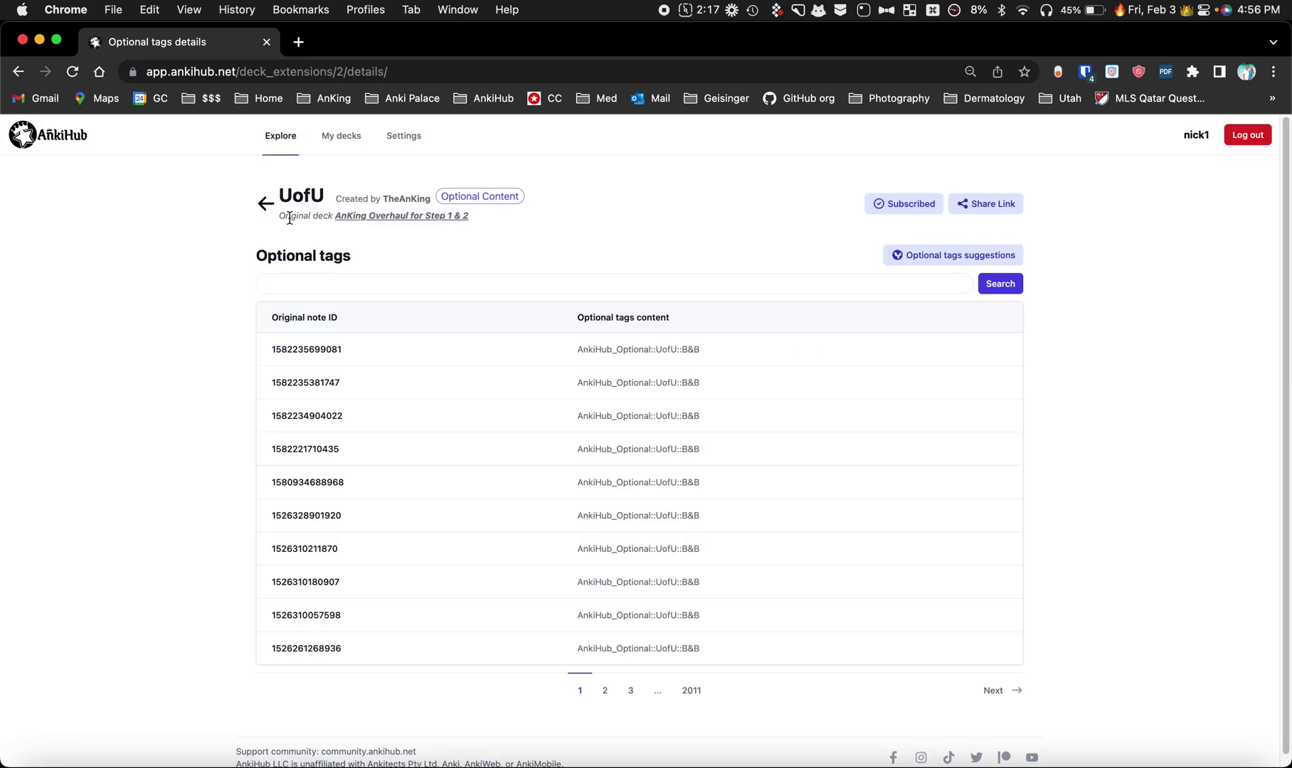
click(265, 203)
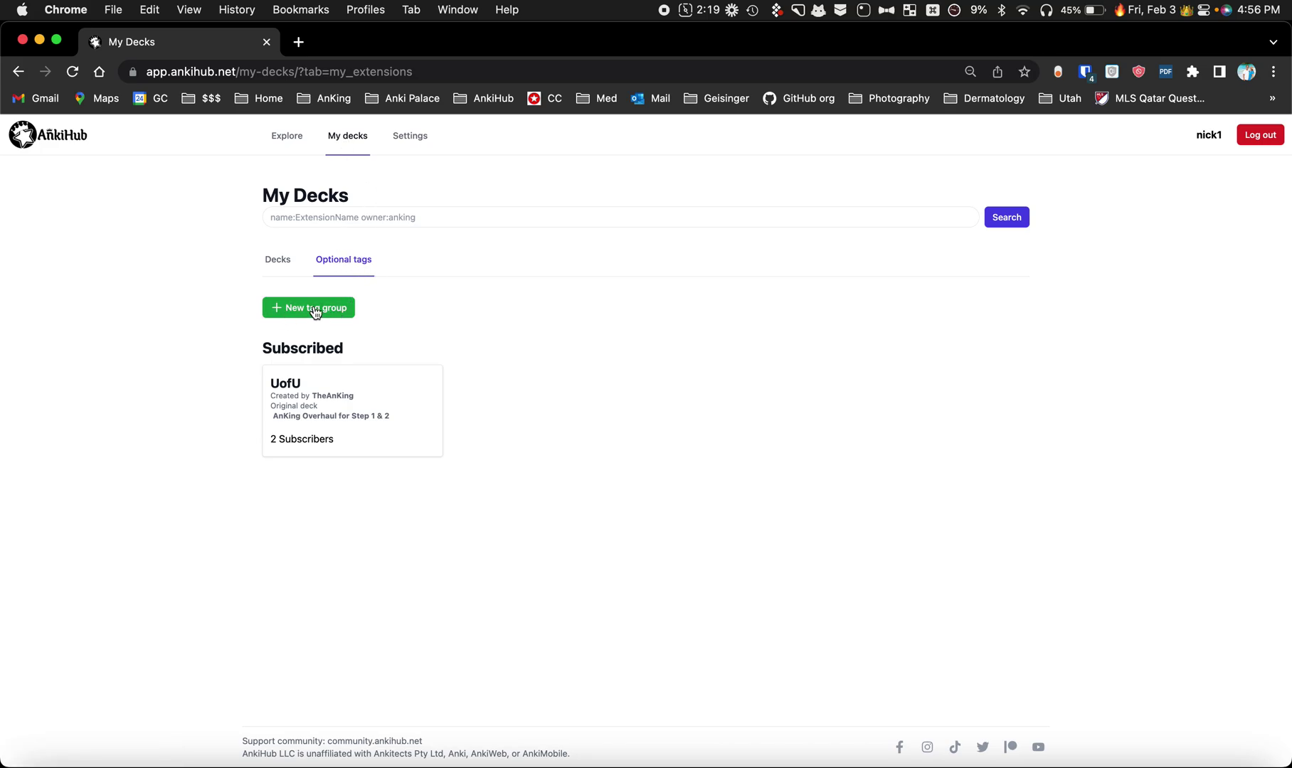
key(ctrl+Right)
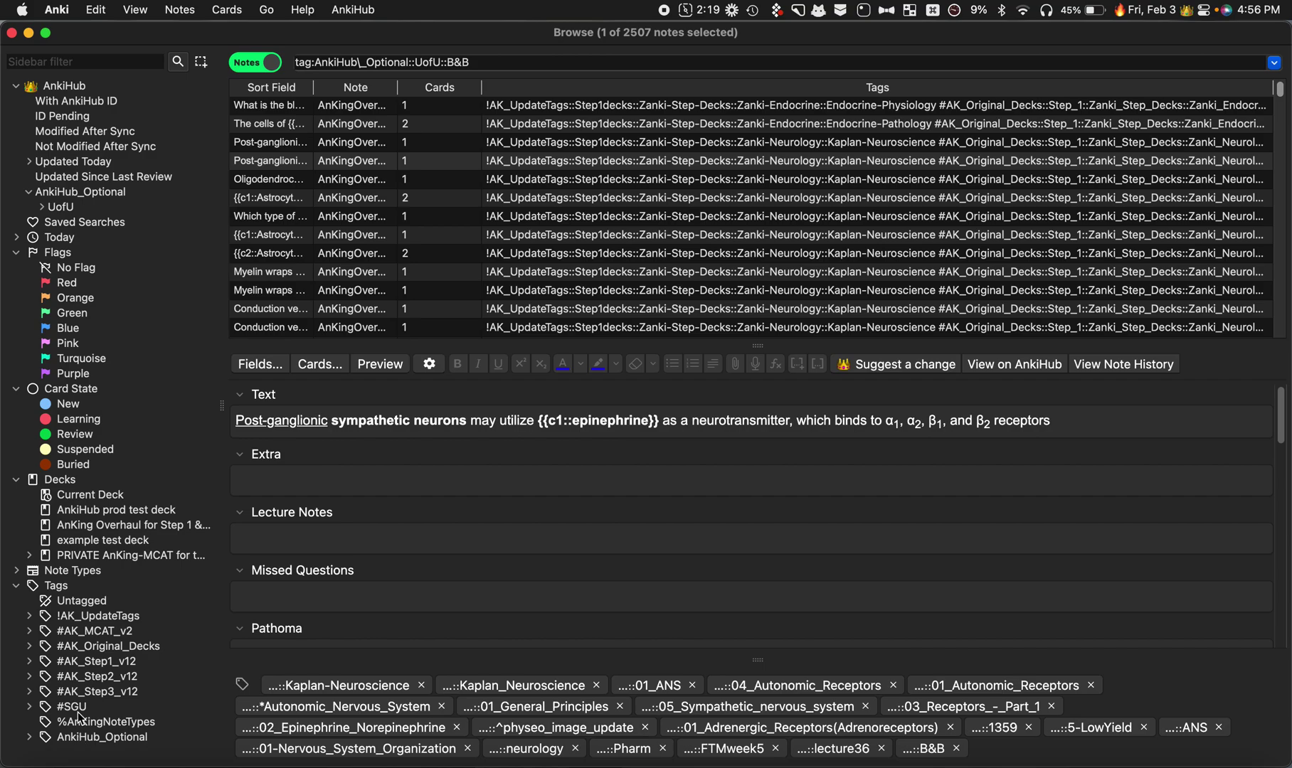
List the 21480 #SGU notes and expand the tag to show its subtags
click(77, 709)
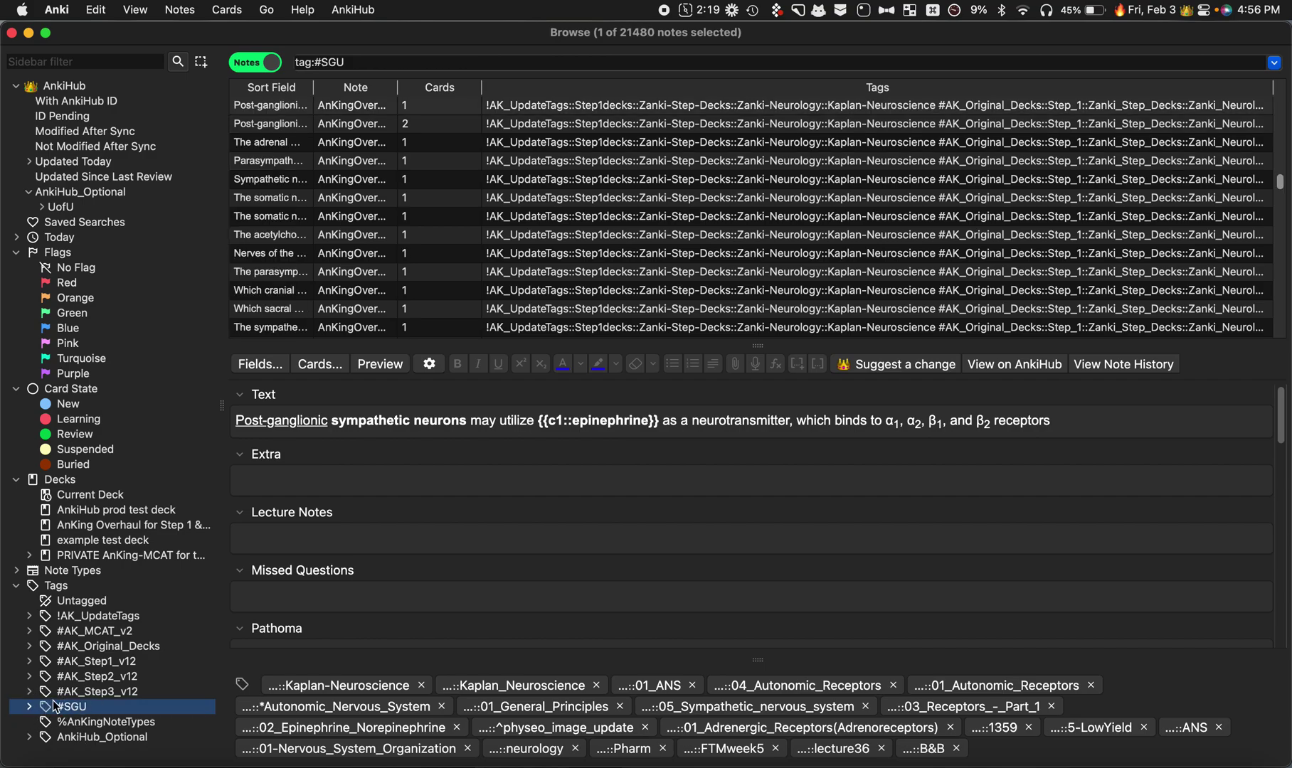
double_click(57, 706)
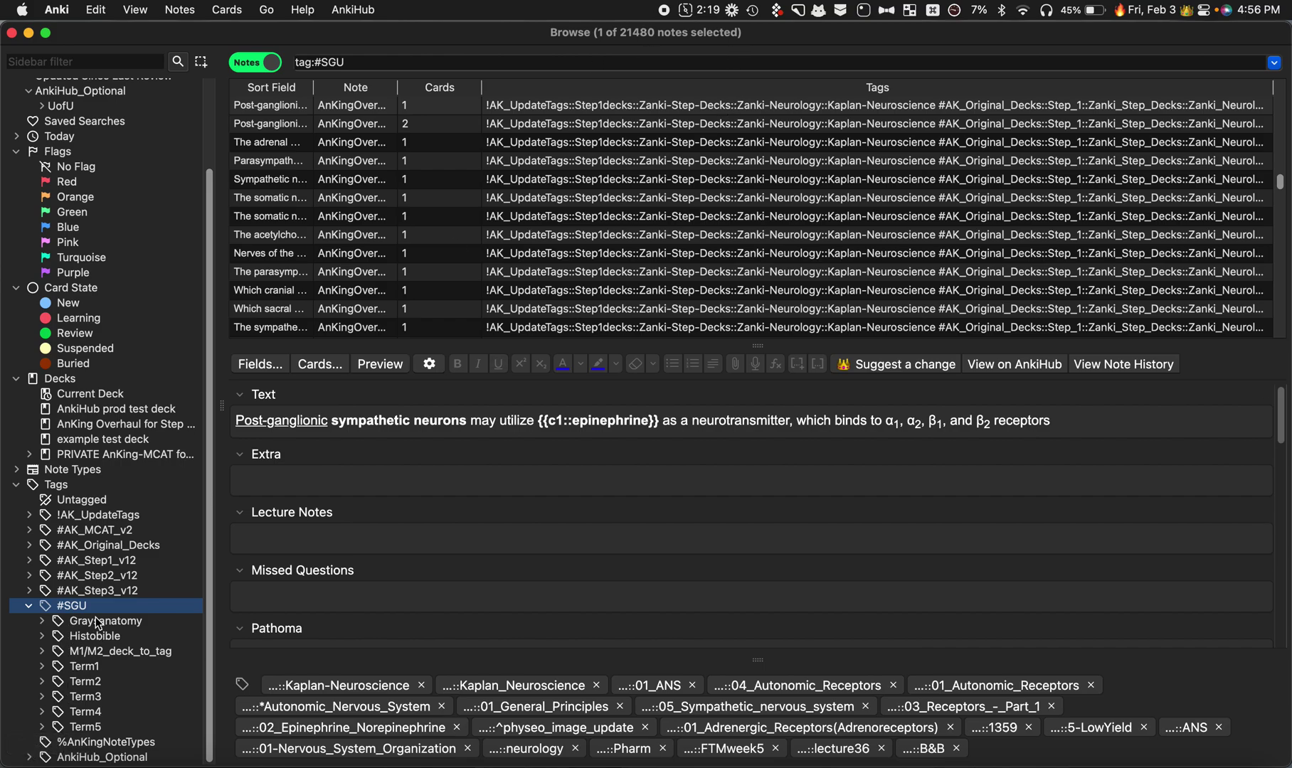
key(ctrl+Left)
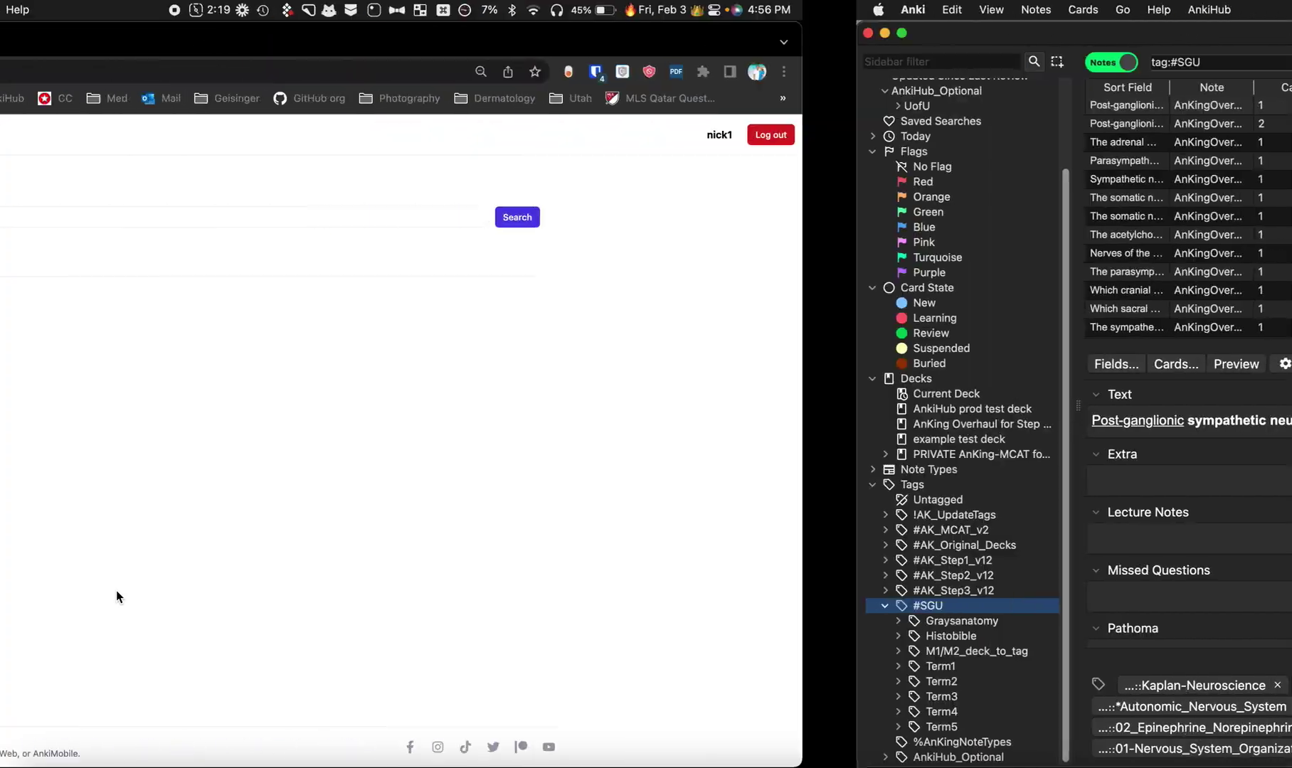
Create an SGU tag group for AnKingMed's AnKing Overhaul for Step 1 & 2, with a description
click(322, 306)
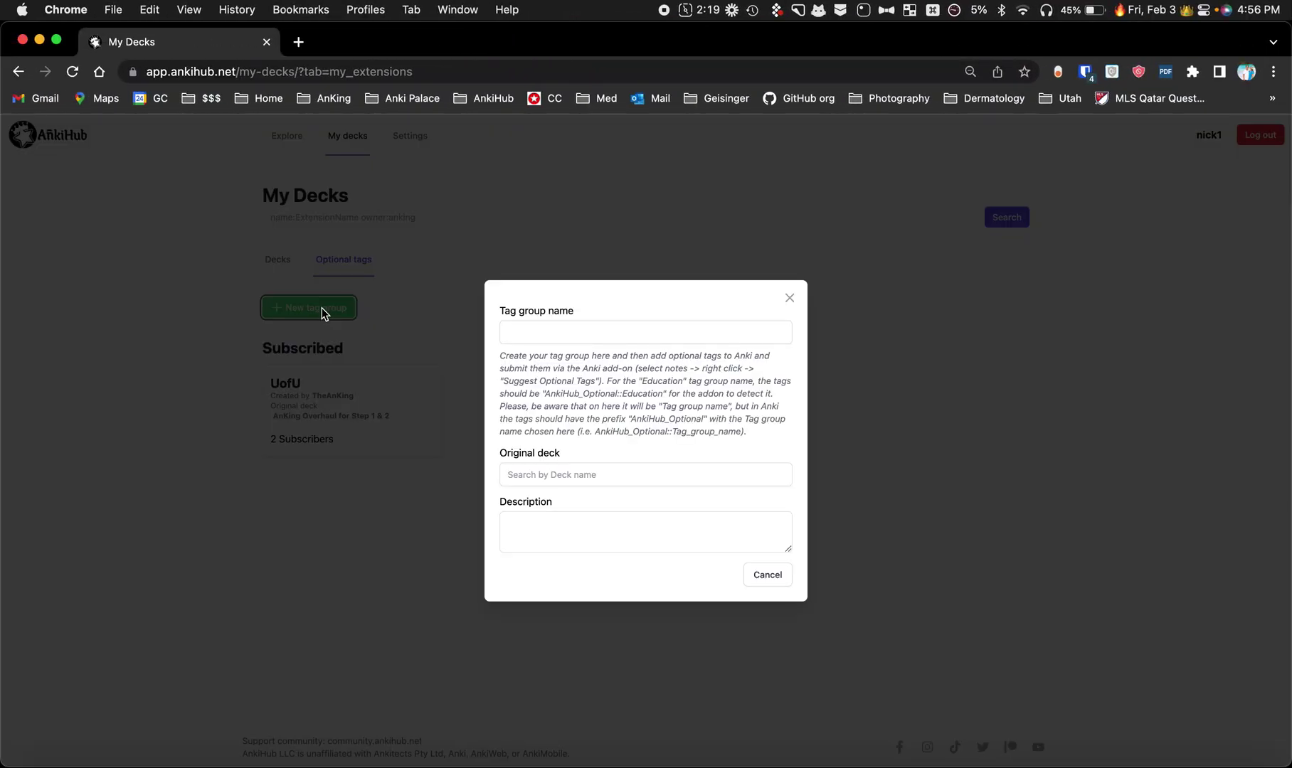
click(568, 332)
text(SGU)
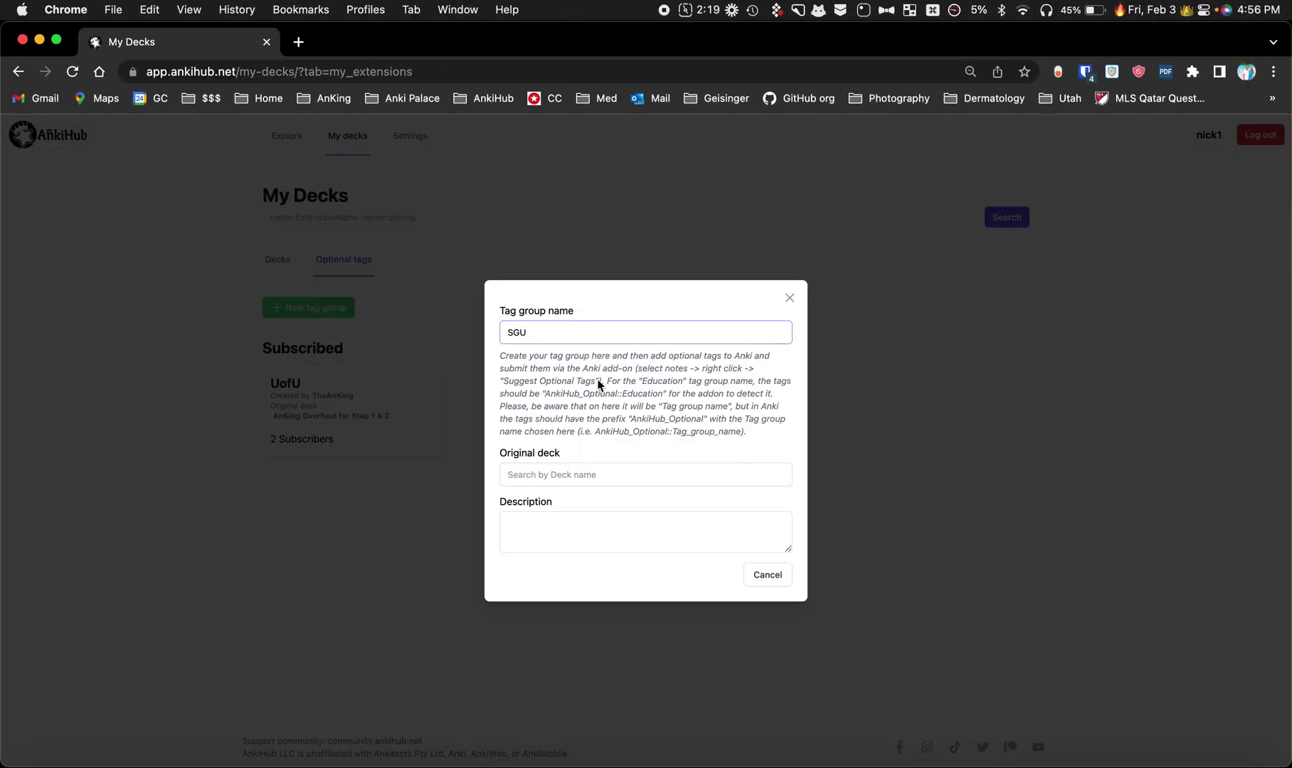
click(564, 474)
text(anking)
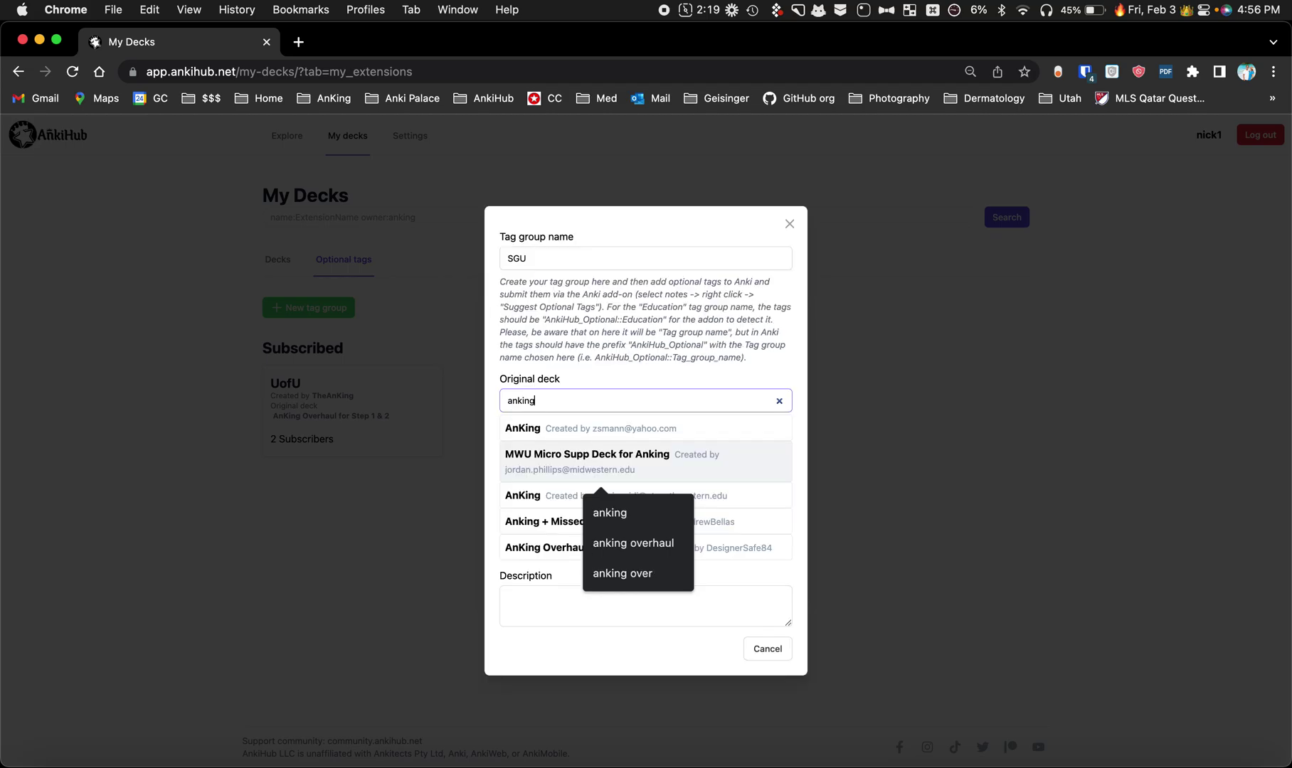
text( overhaul)
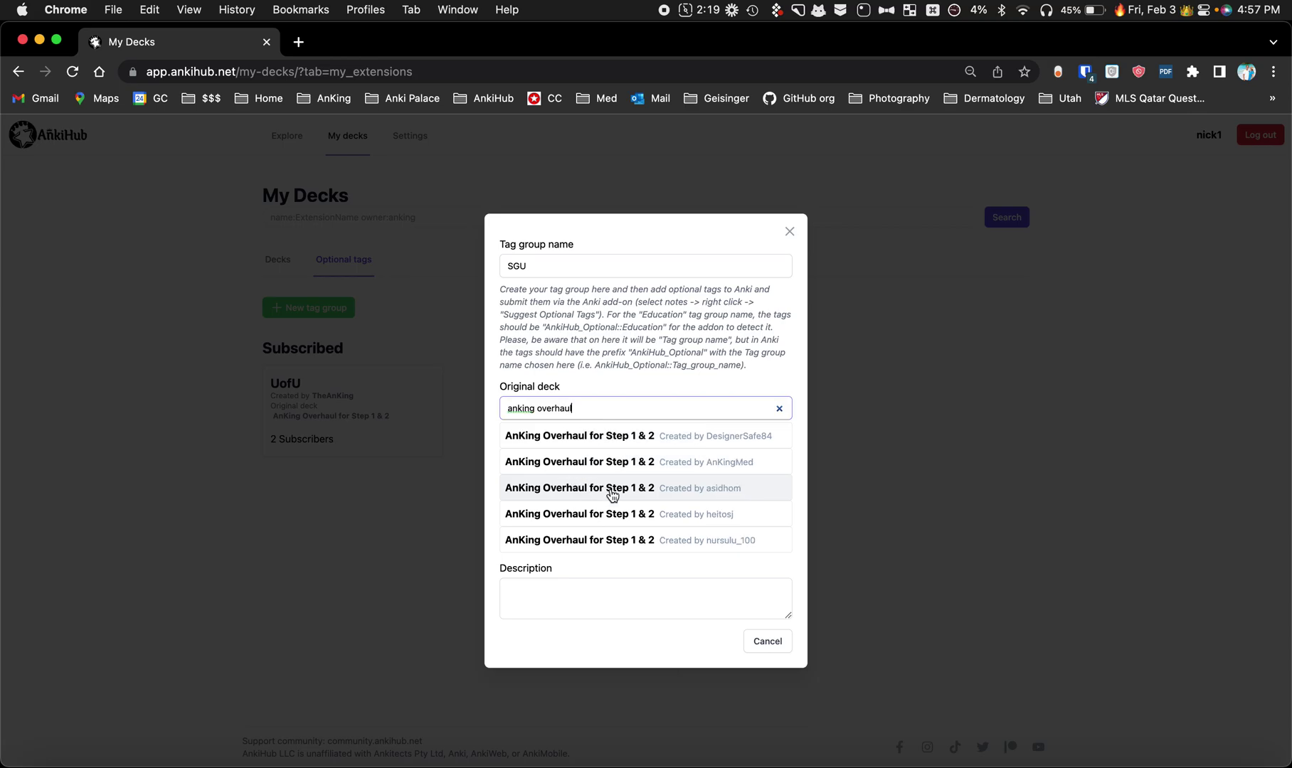
click(741, 464)
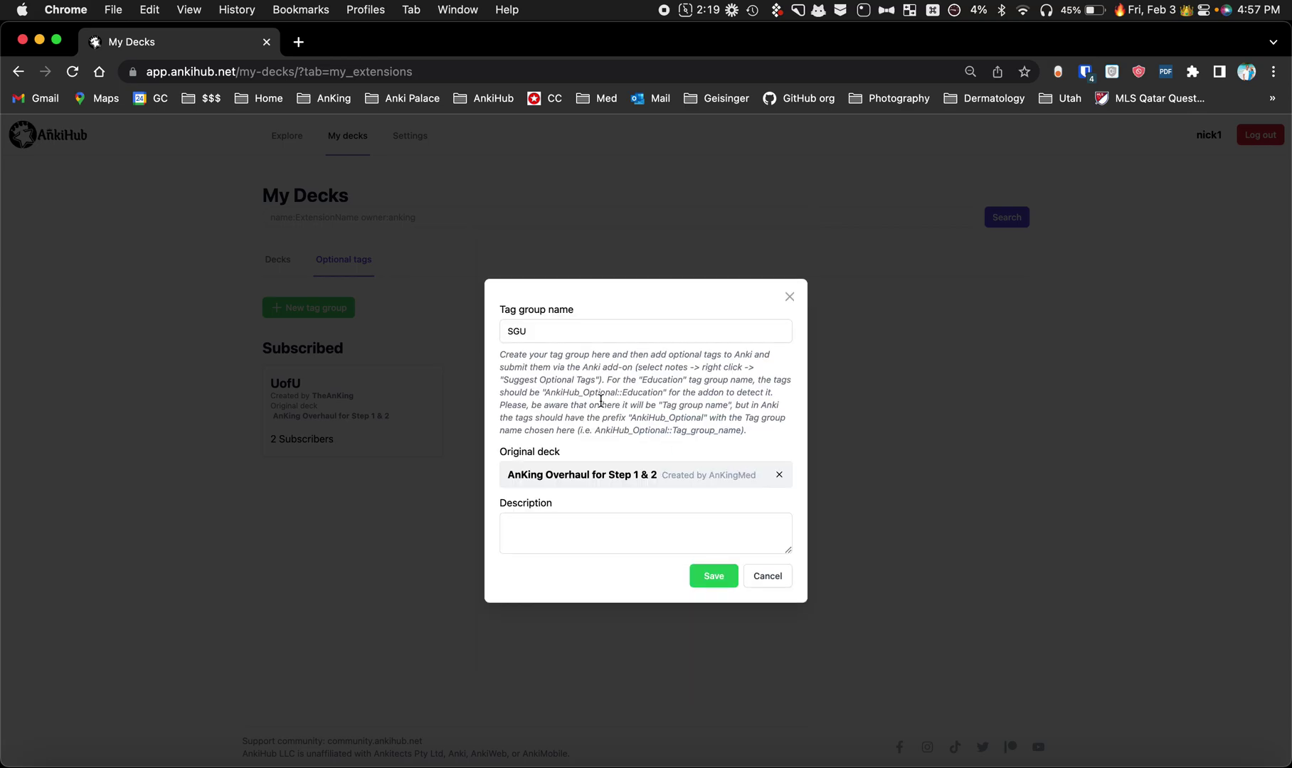
click(553, 521)
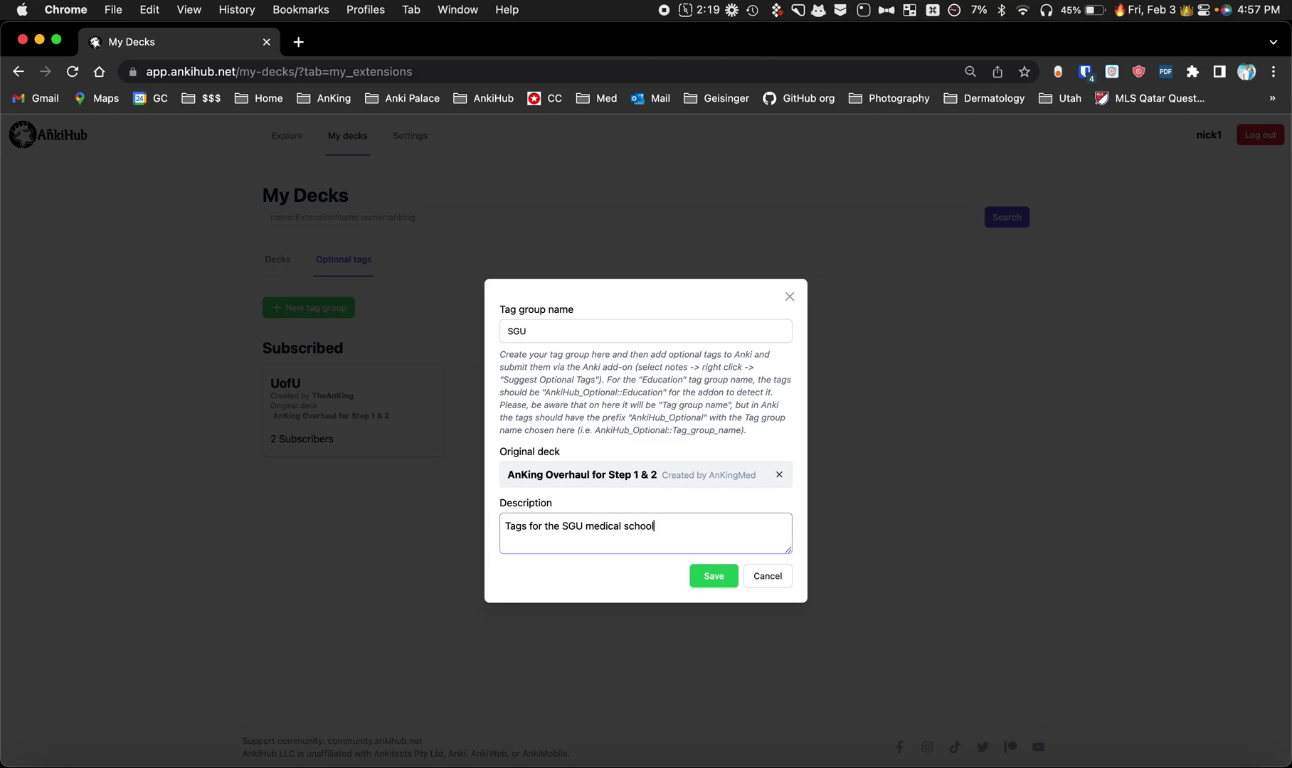
click(707, 573)
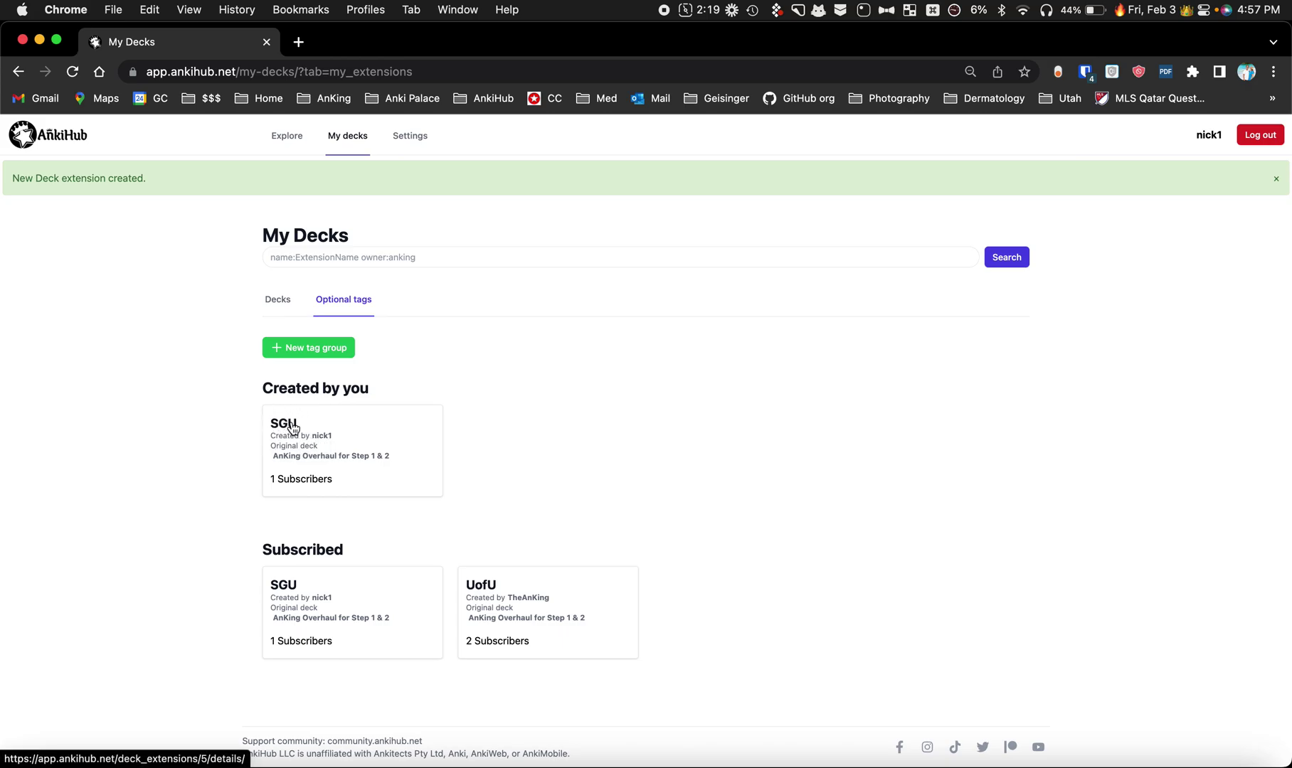
Rename the #SGU tag to SGU in Anki's browser sidebar
key(super+Tab)
right_click(85, 608)
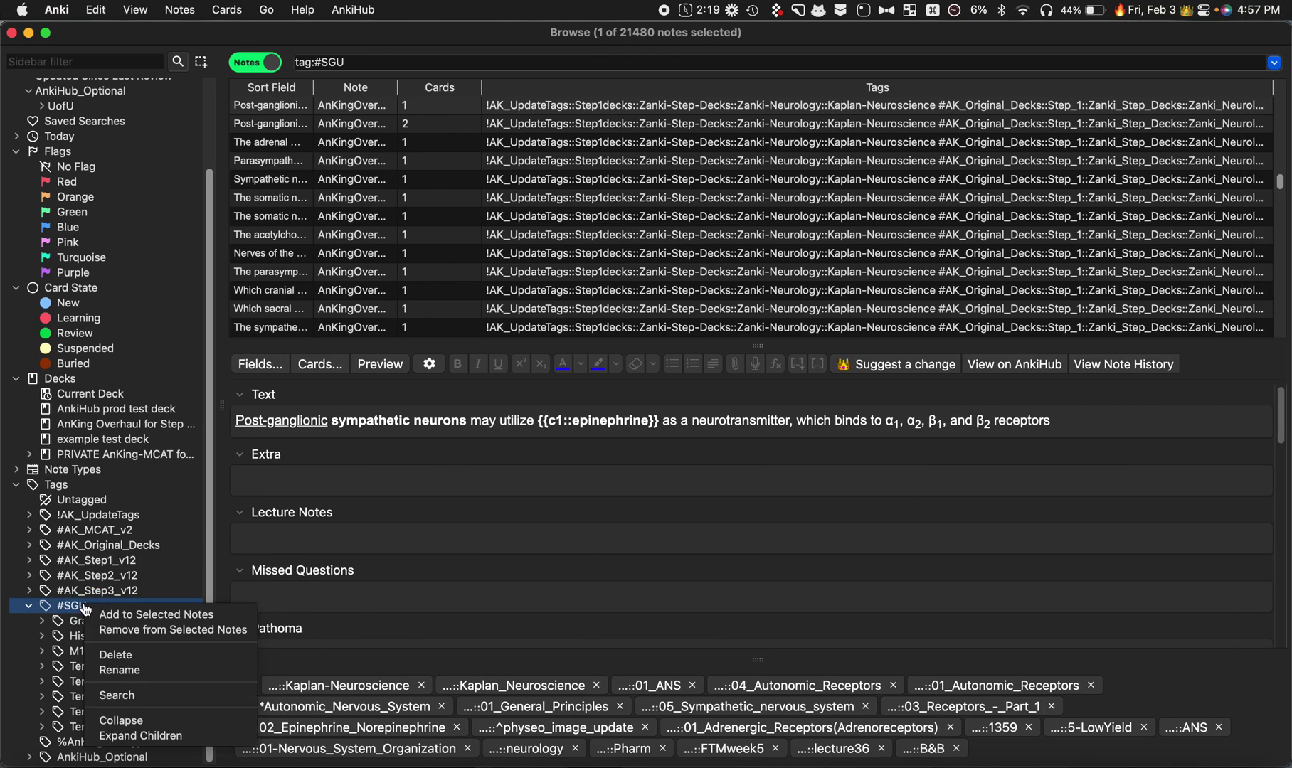
click(134, 672)
text(SGU)
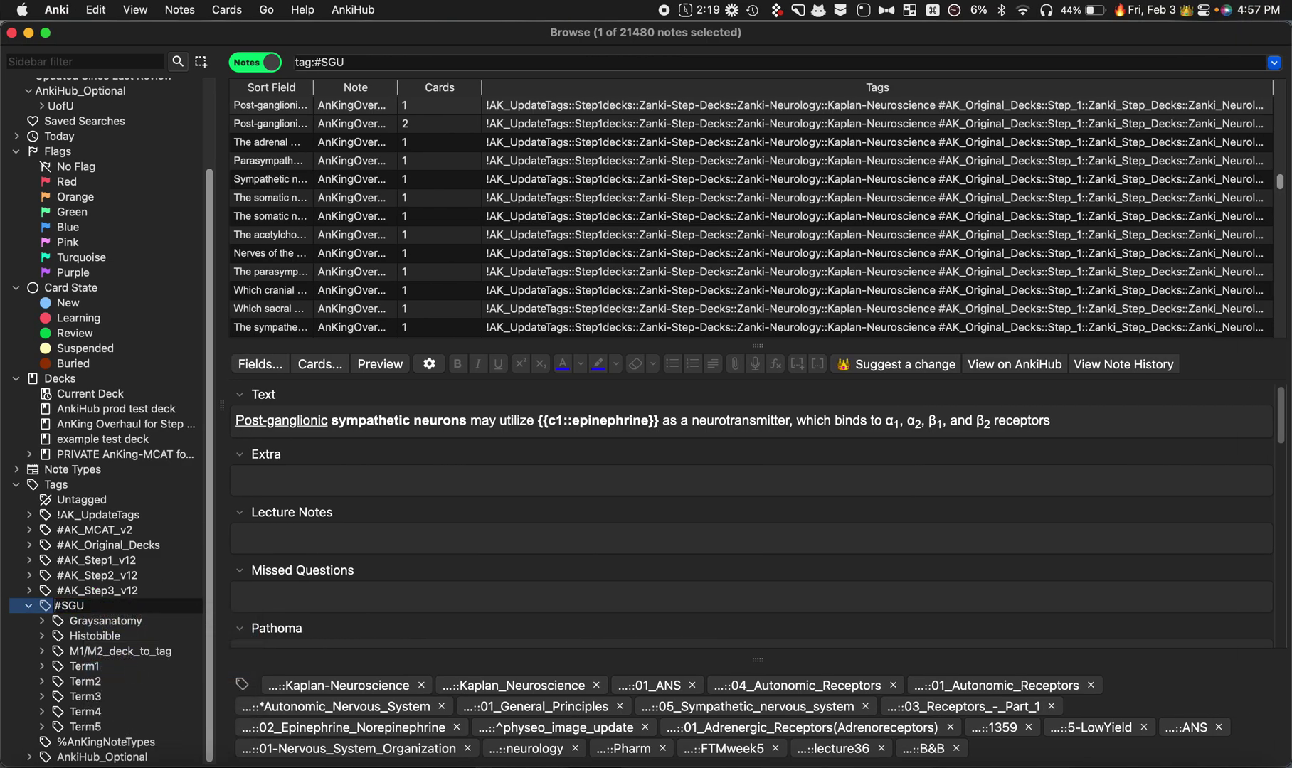
key(Return)
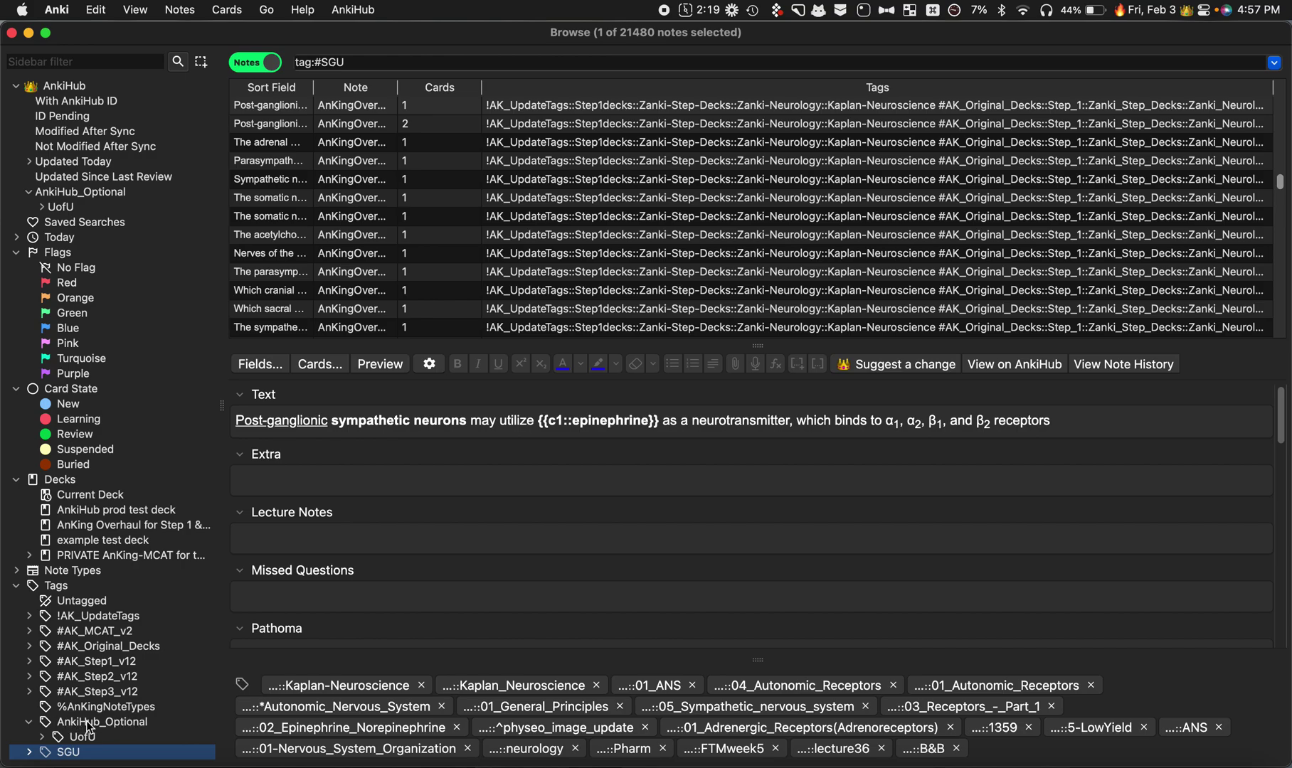
Start renaming SGU again, adding an AnkiHub_Optional:: prefix to its name
right_click(61, 754)
click(117, 673)
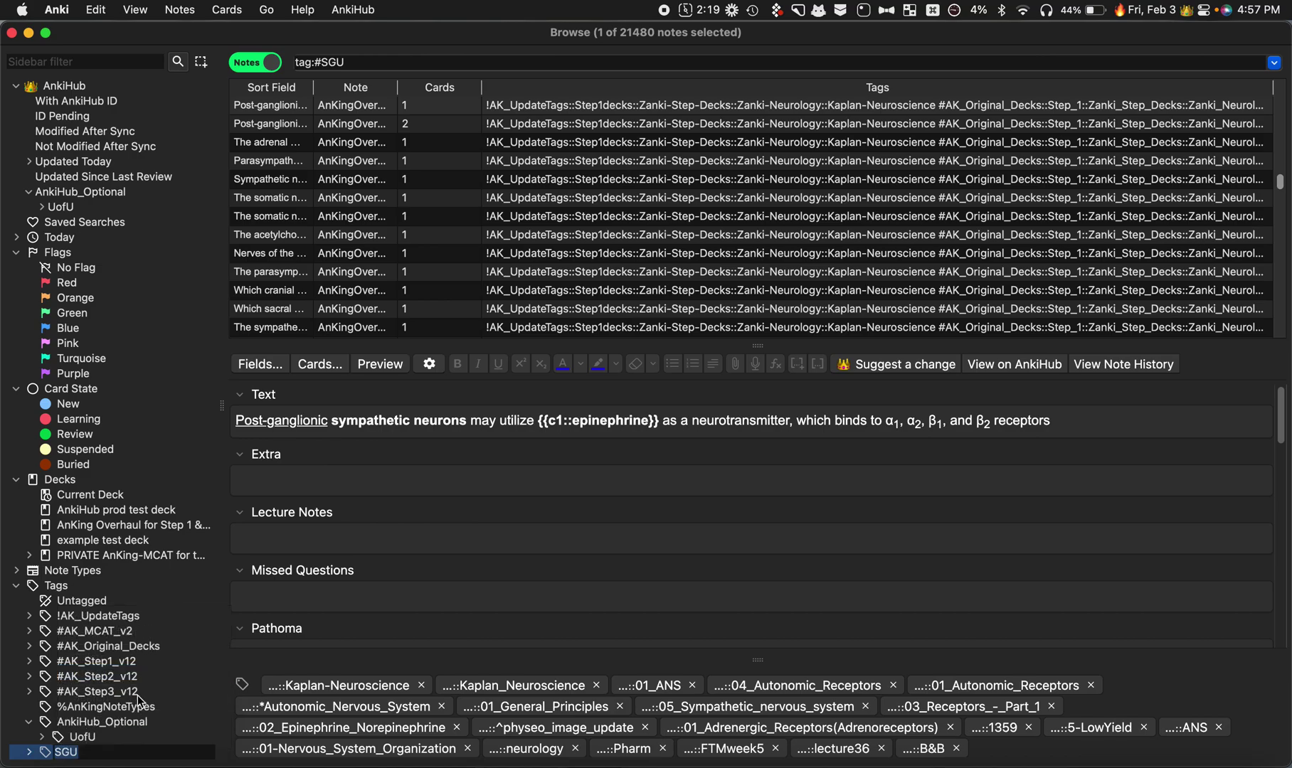
key(Left)
text(AnkiHub_Optiona)
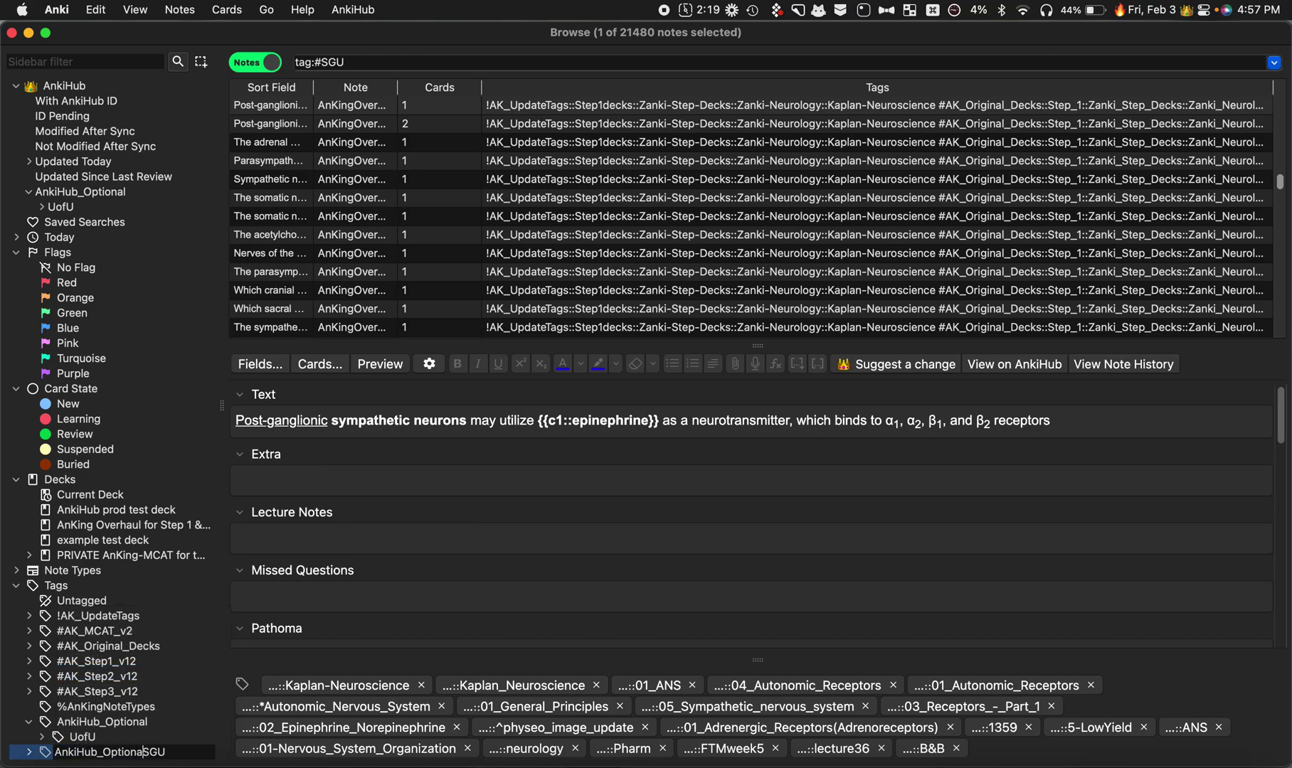
text(l::)
Drop the typed prefix and drag SGU under AnkiHub_Optional, making AnkiHub_Optional::SGU
key(super+shift+Left)
key(BackSpace)
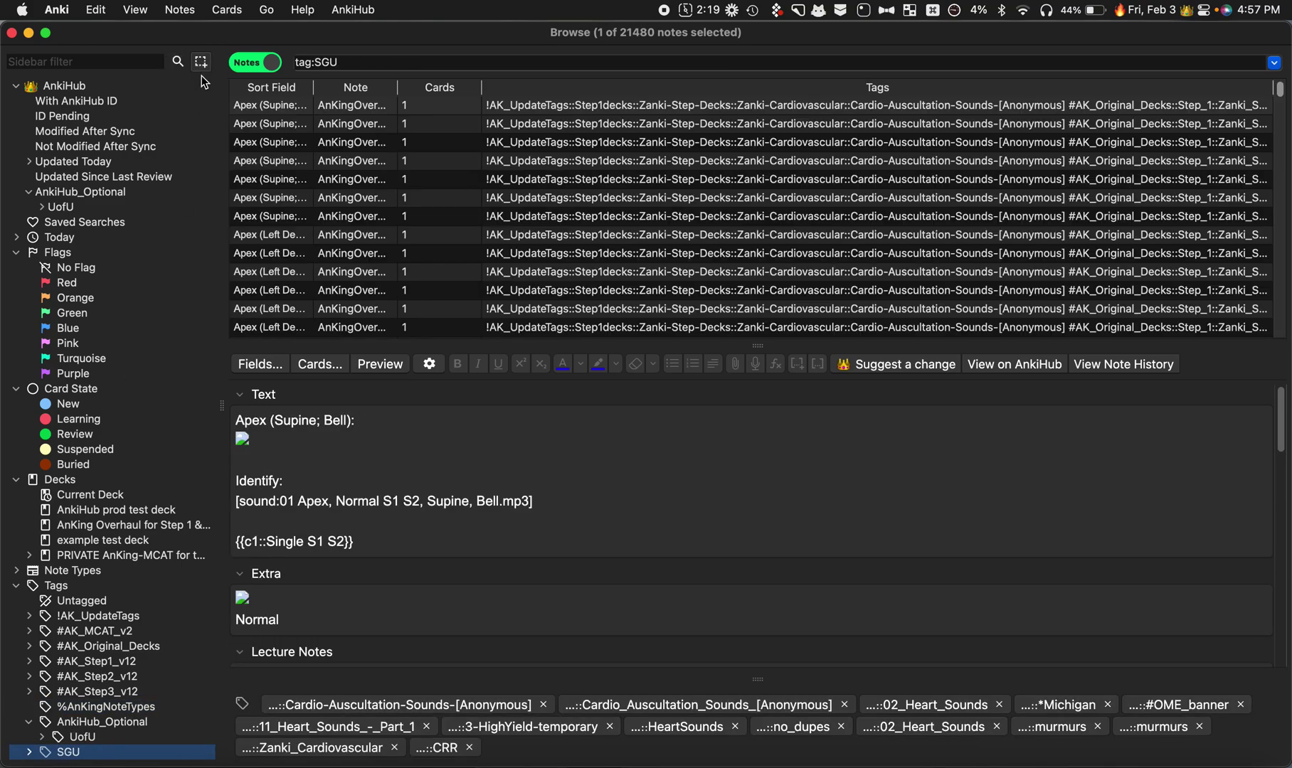
drag(101, 751, 110, 721)
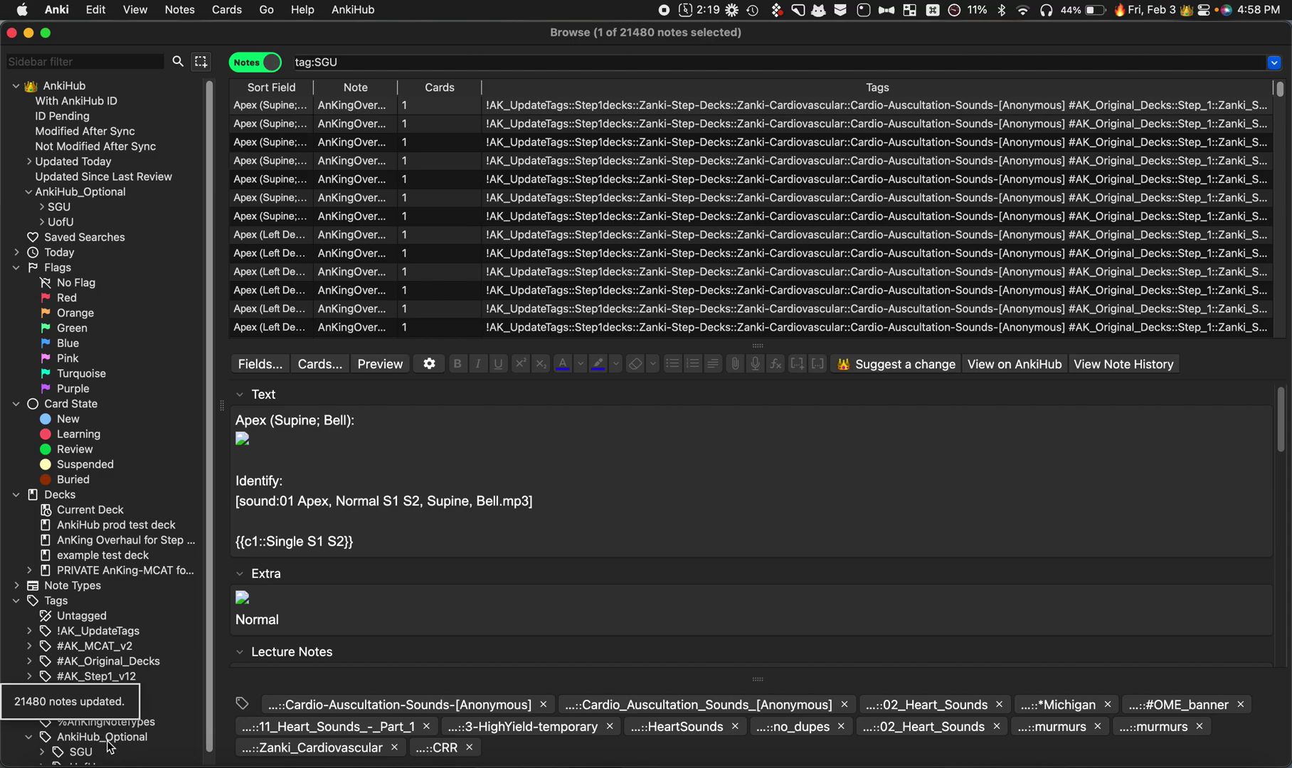
scroll(85, 732, down, 1)
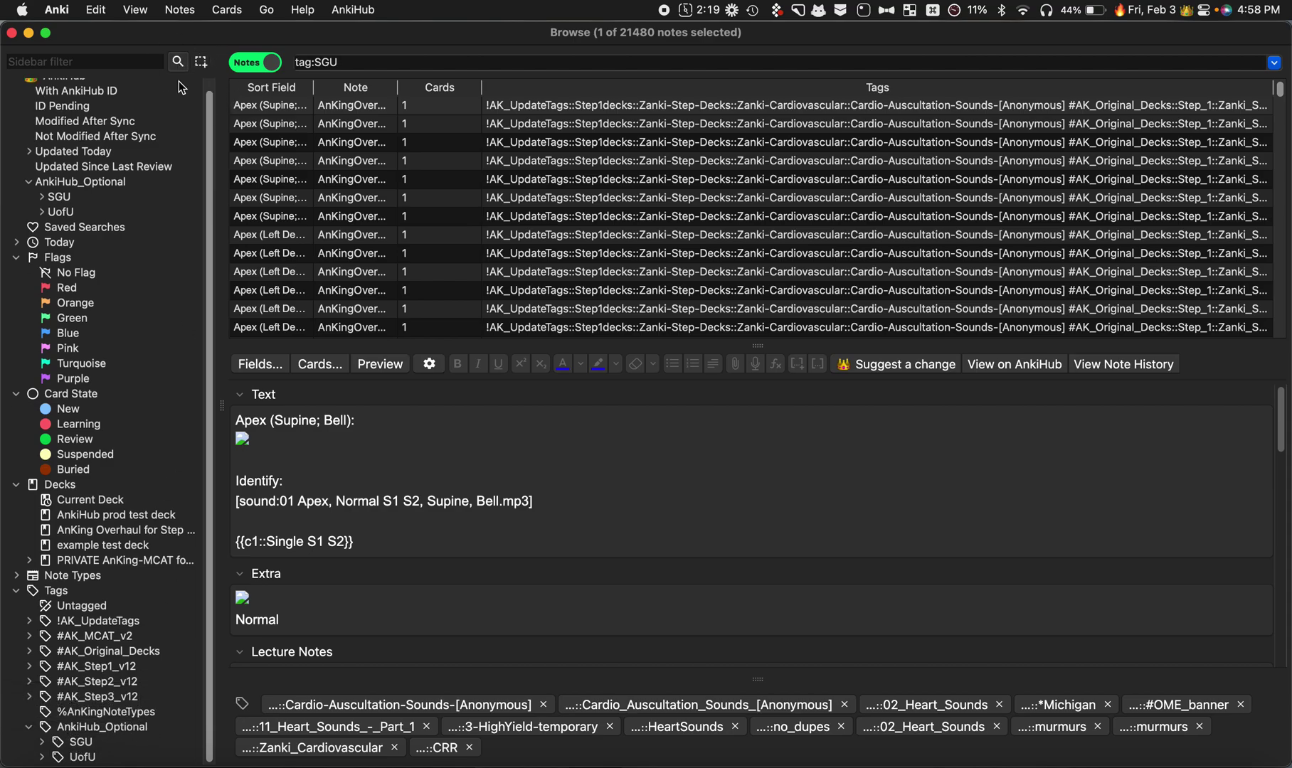
List the AnkiHub_Optional::SGU notes, then open the SGU tag group's details on AnkiHub
click(85, 743)
key(super+Tab)
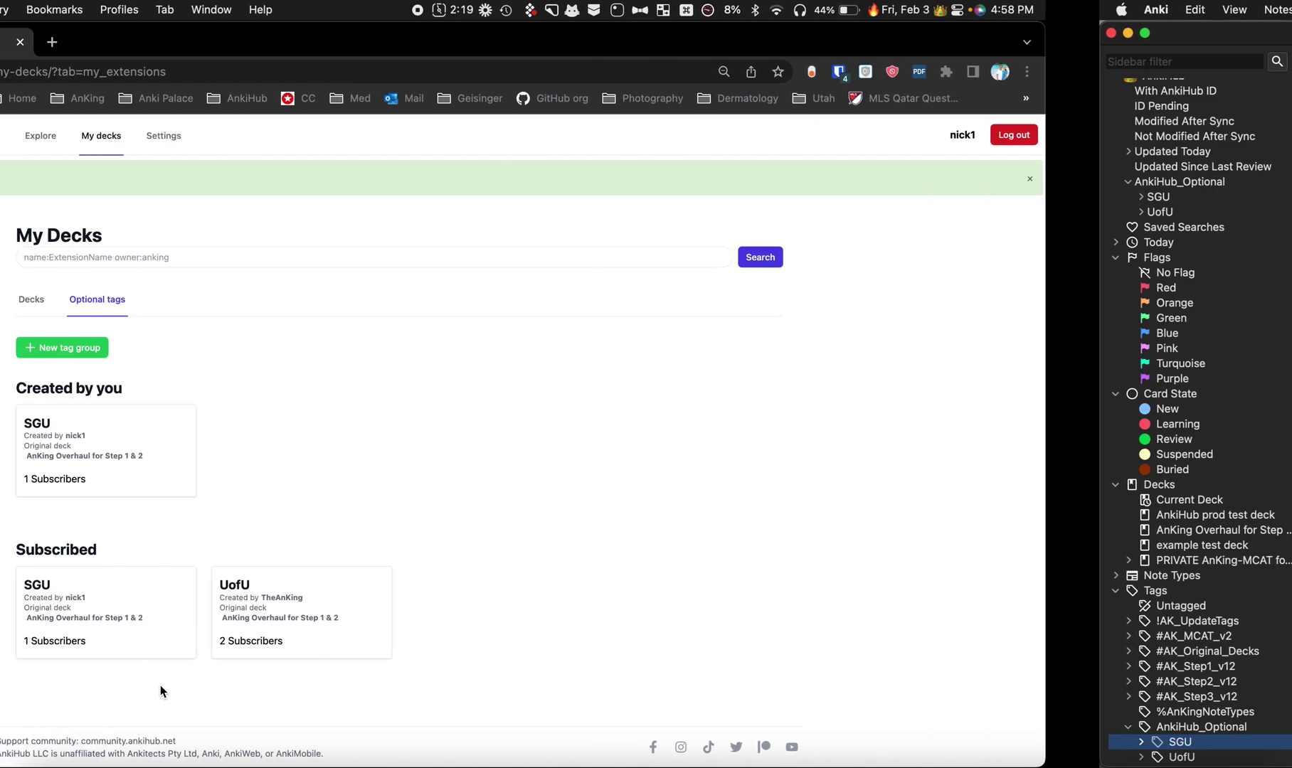
click(304, 428)
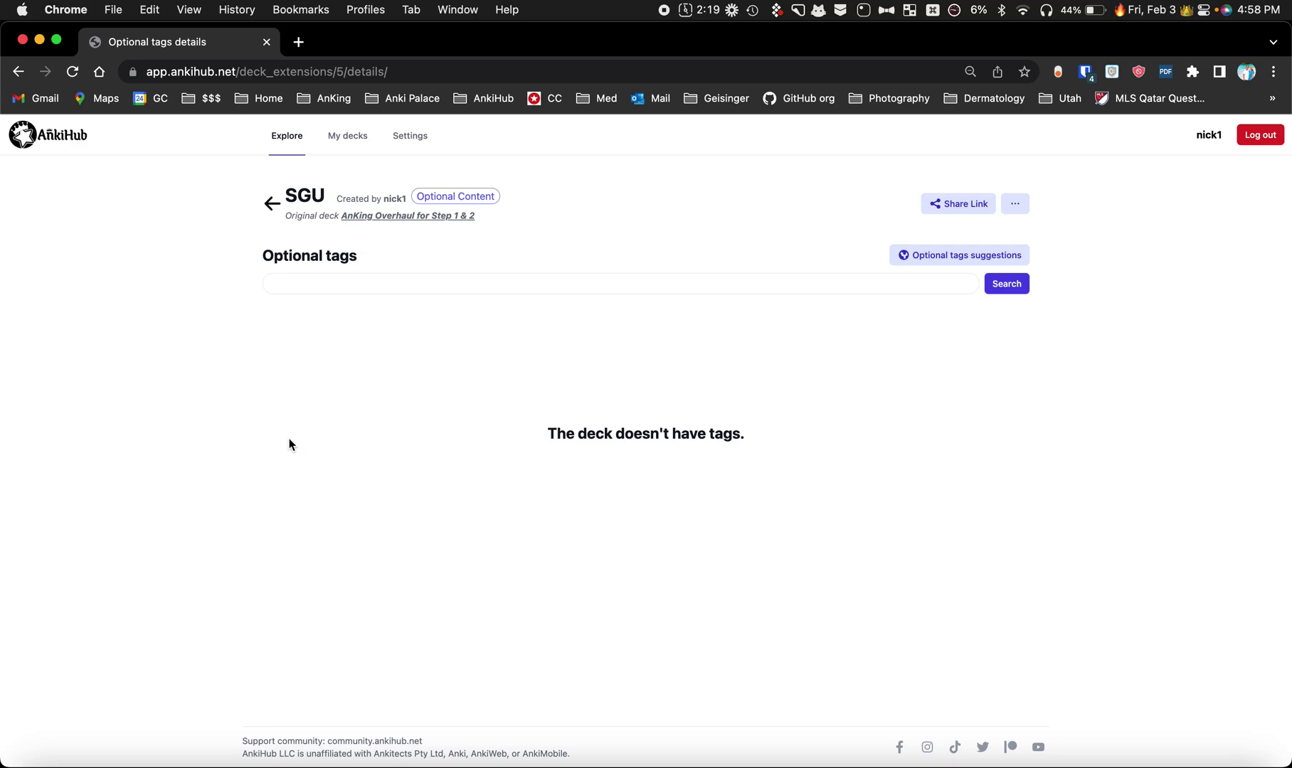
click(263, 205)
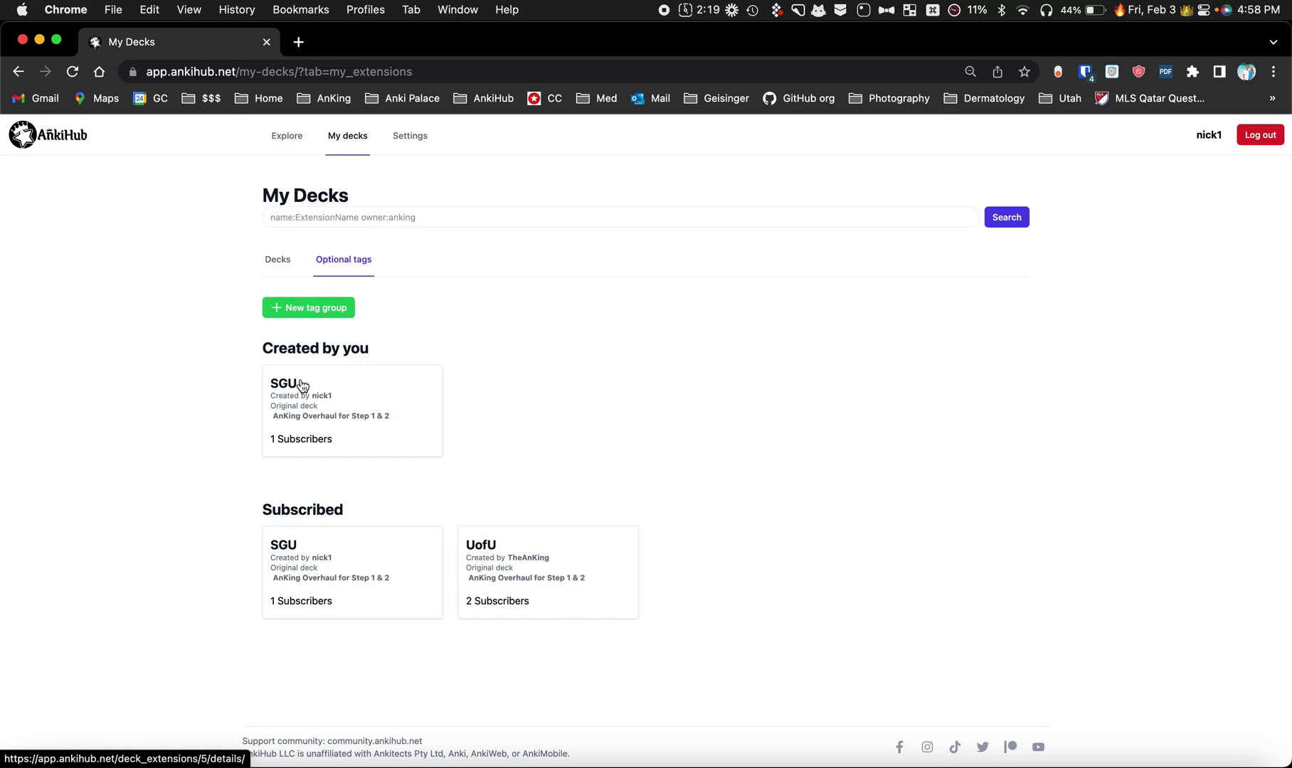
click(302, 385)
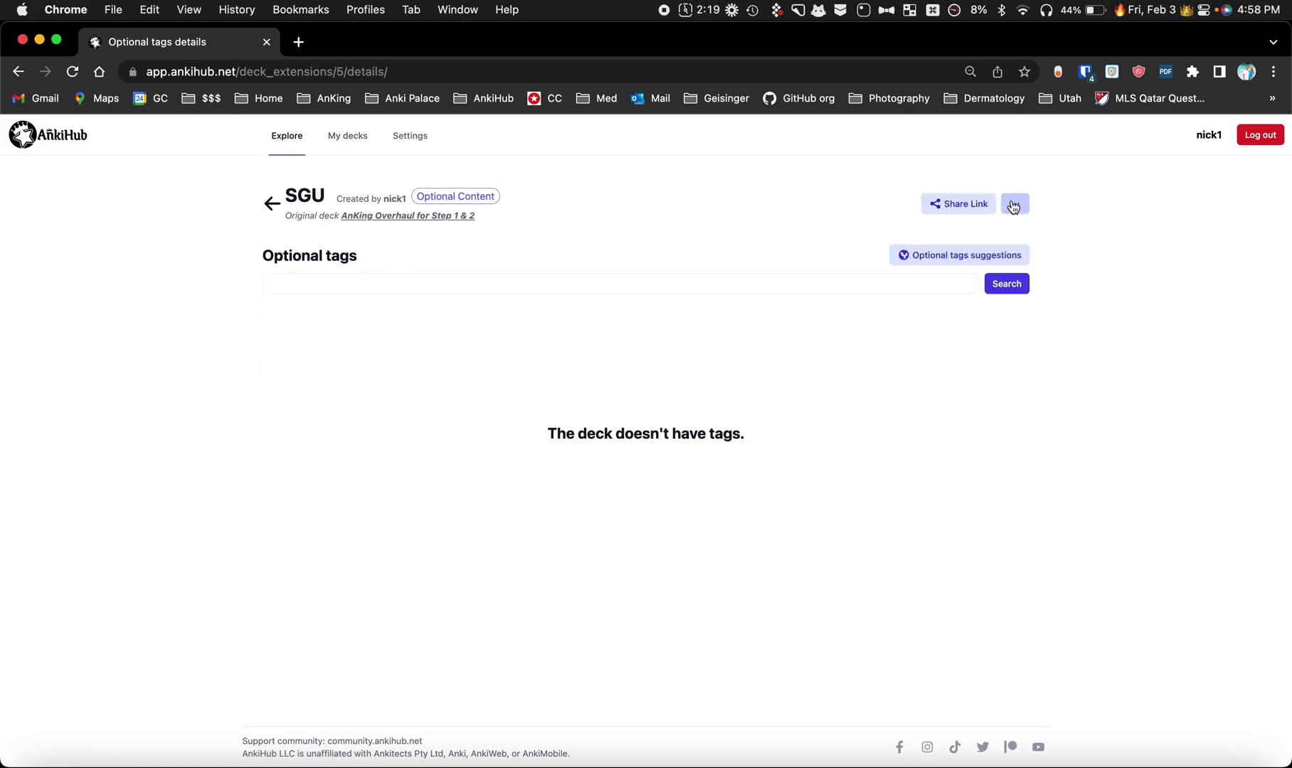
Check the SGU group's maintainers list, which has none yet
click(1015, 204)
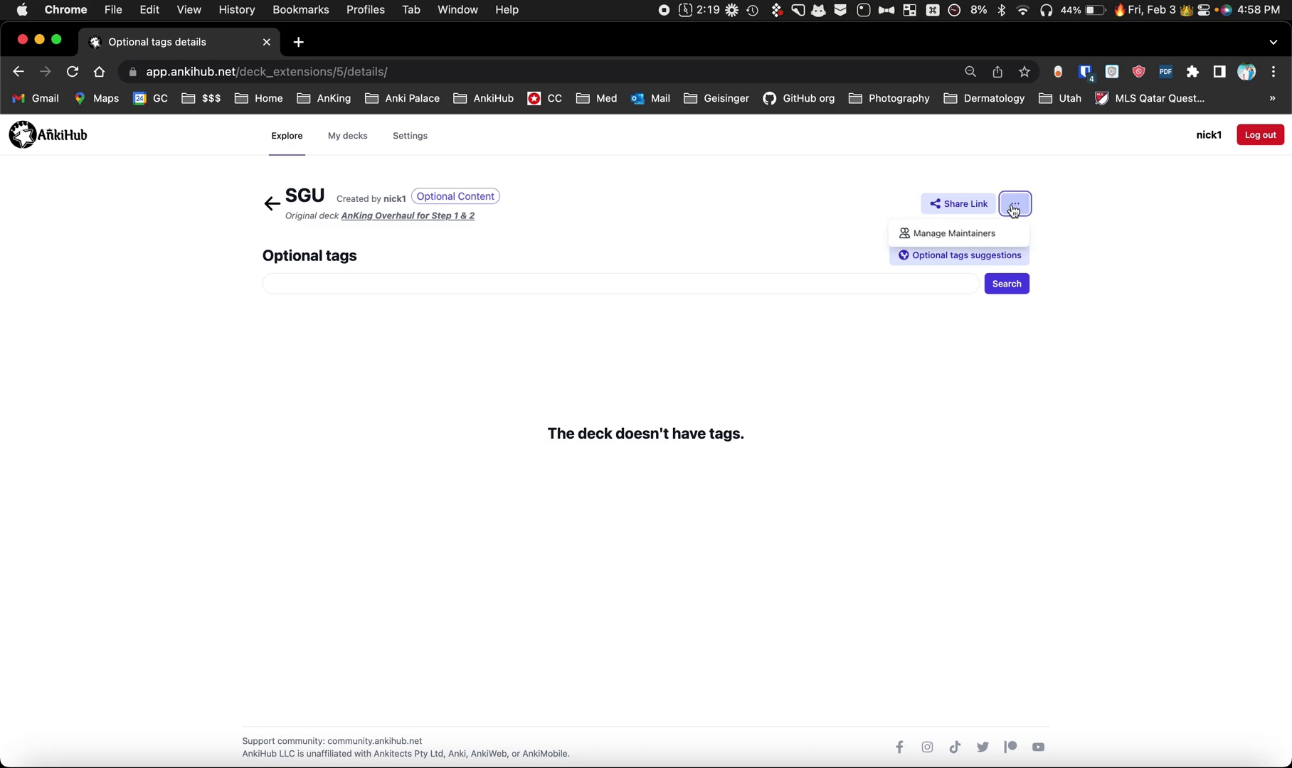
click(948, 235)
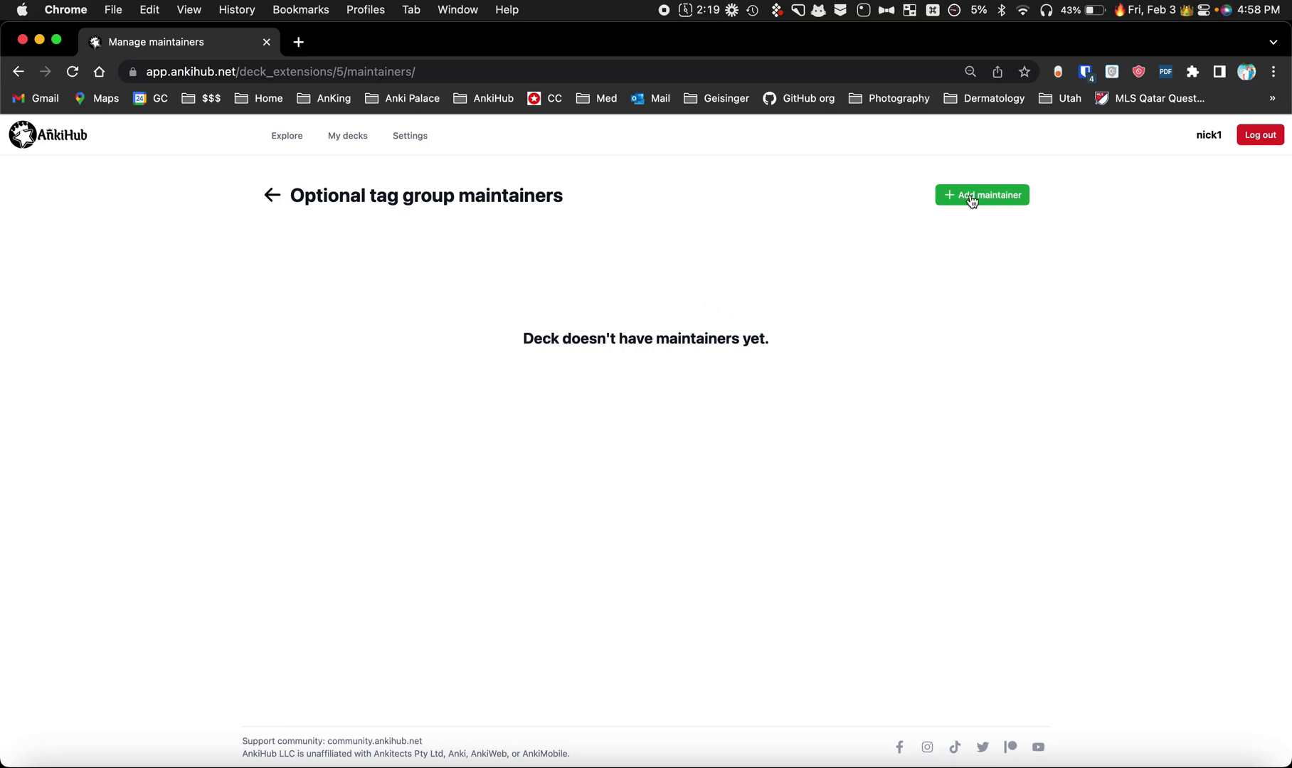
click(271, 195)
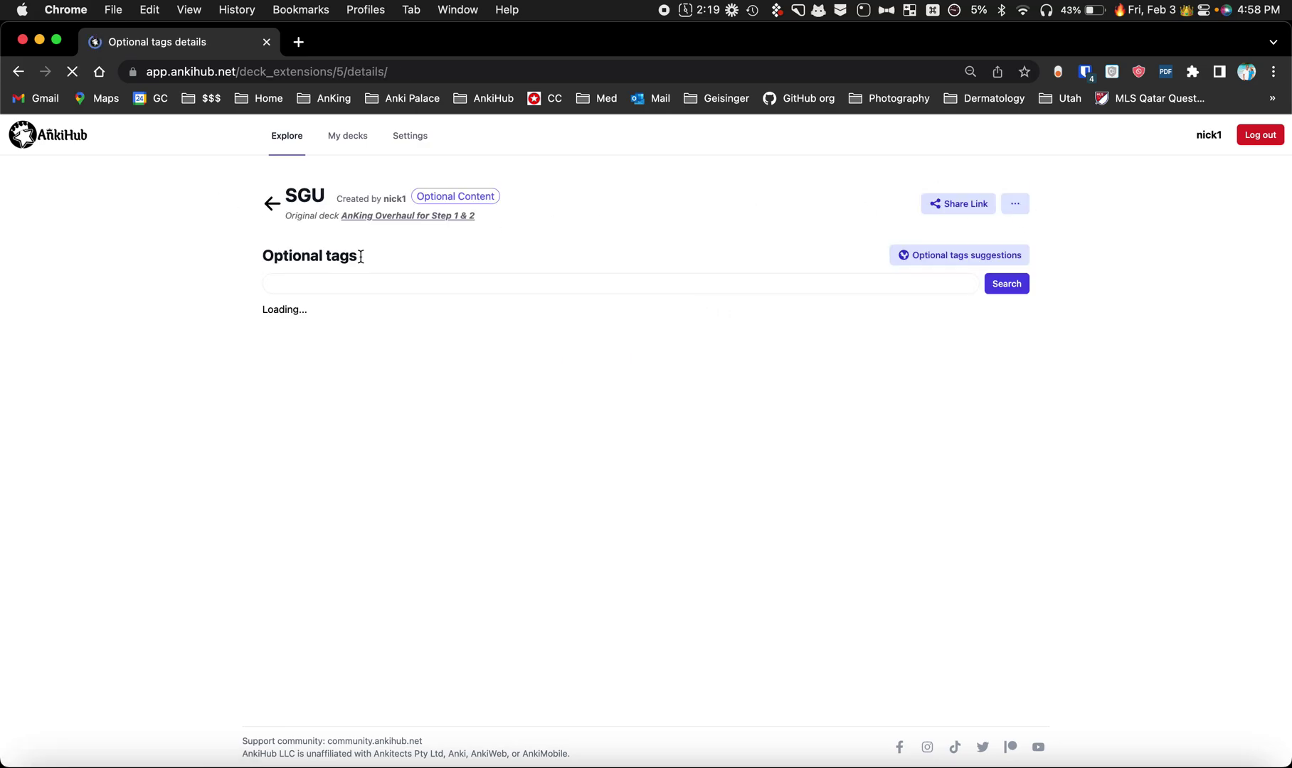
key(ctrl+Right)
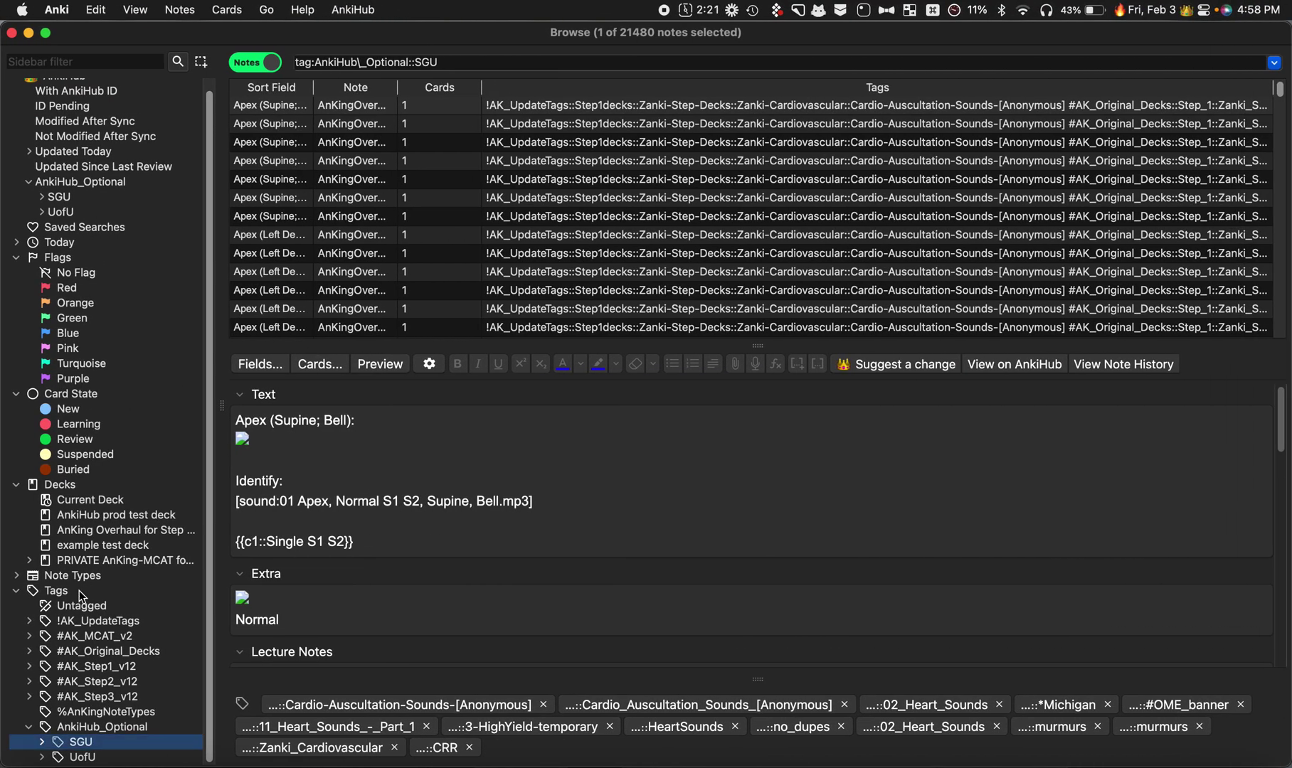
Select all 16 notes tagged AnkiHub_Optional::SGU::Graysanatomy
click(42, 742)
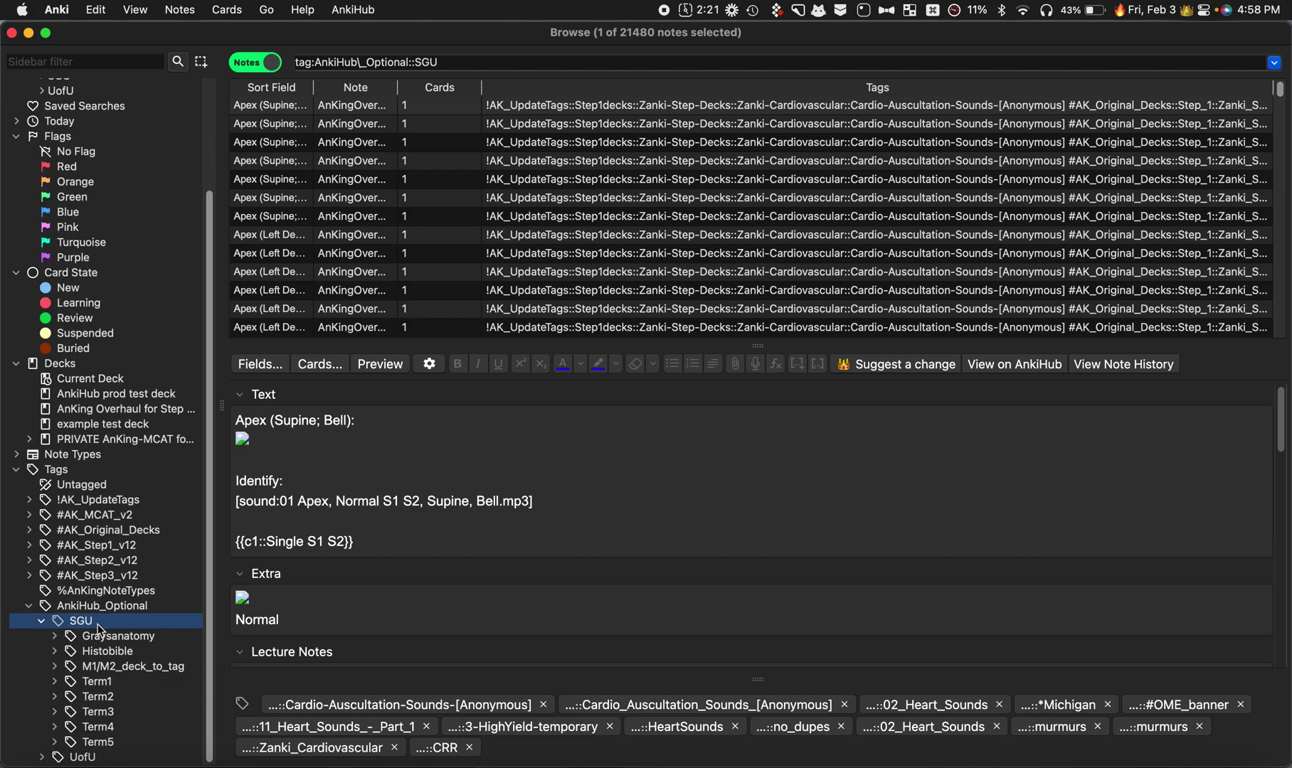
click(436, 218)
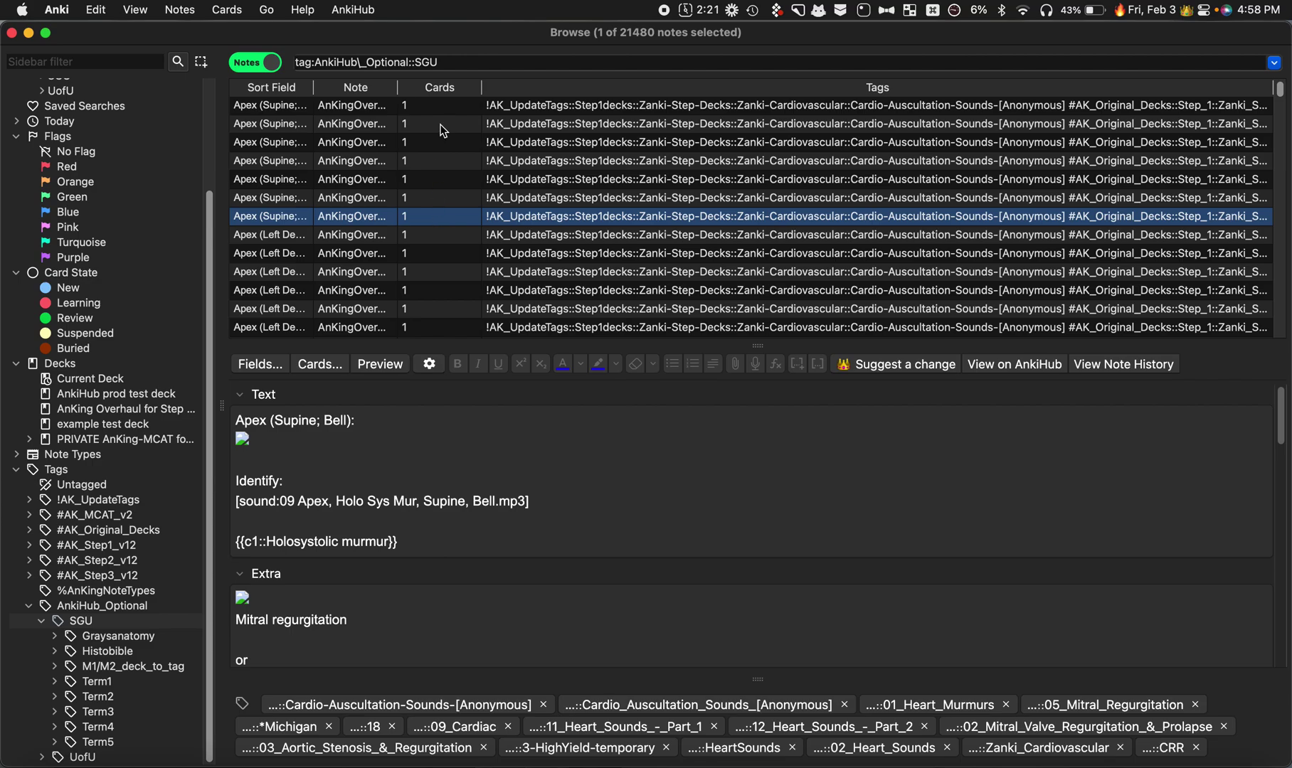
key(super+a)
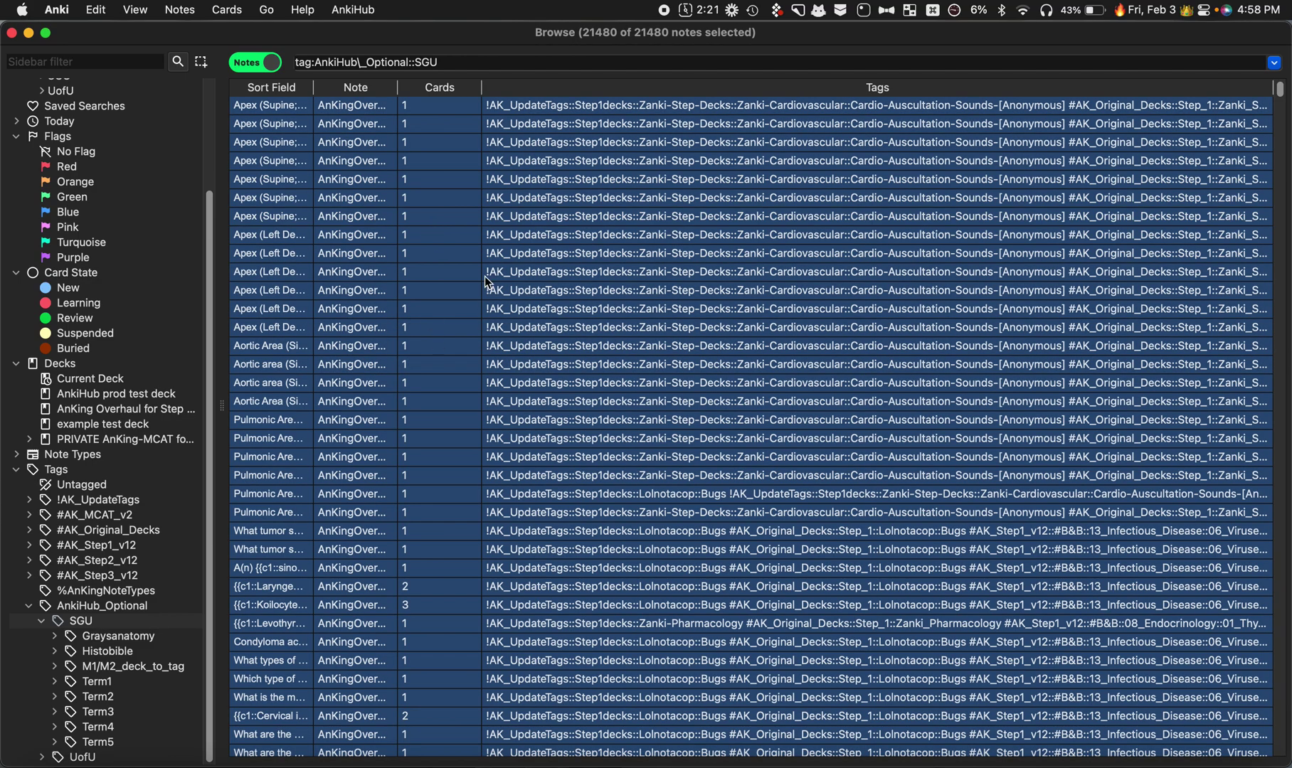
click(102, 635)
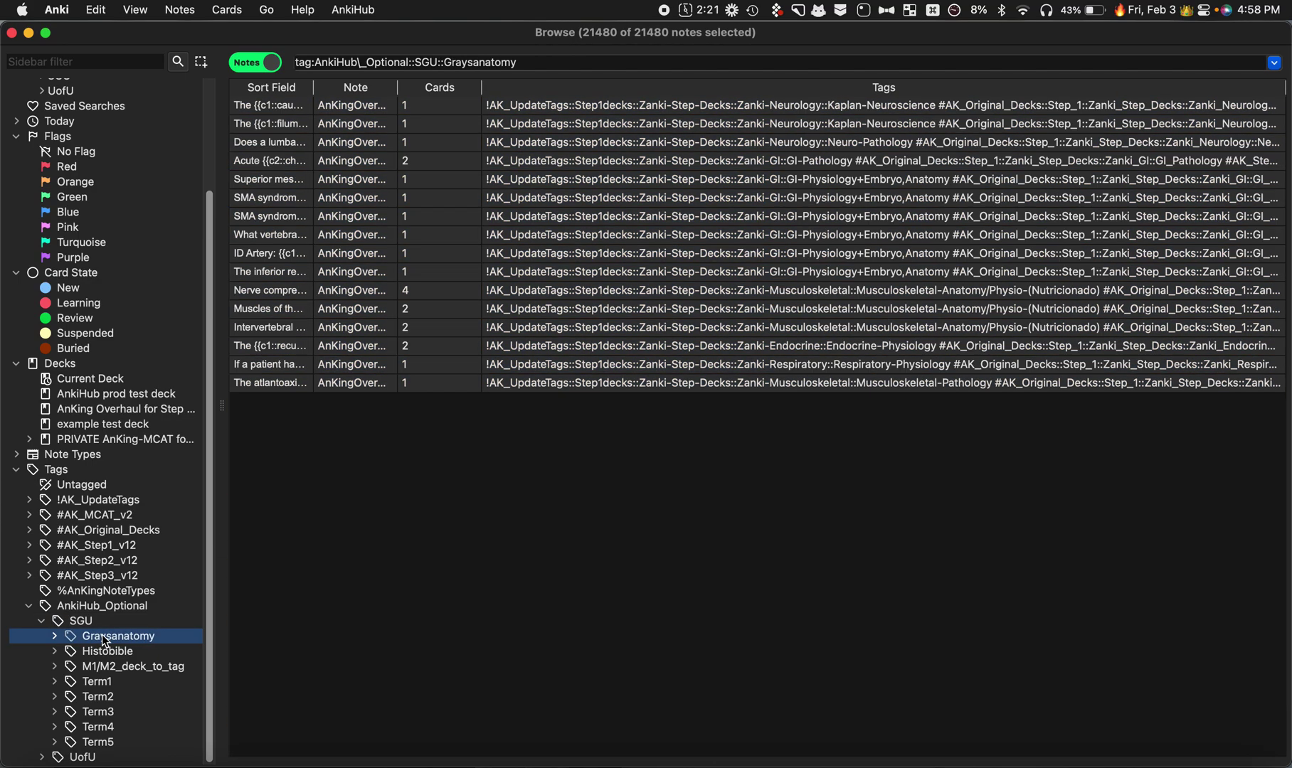
click(385, 236)
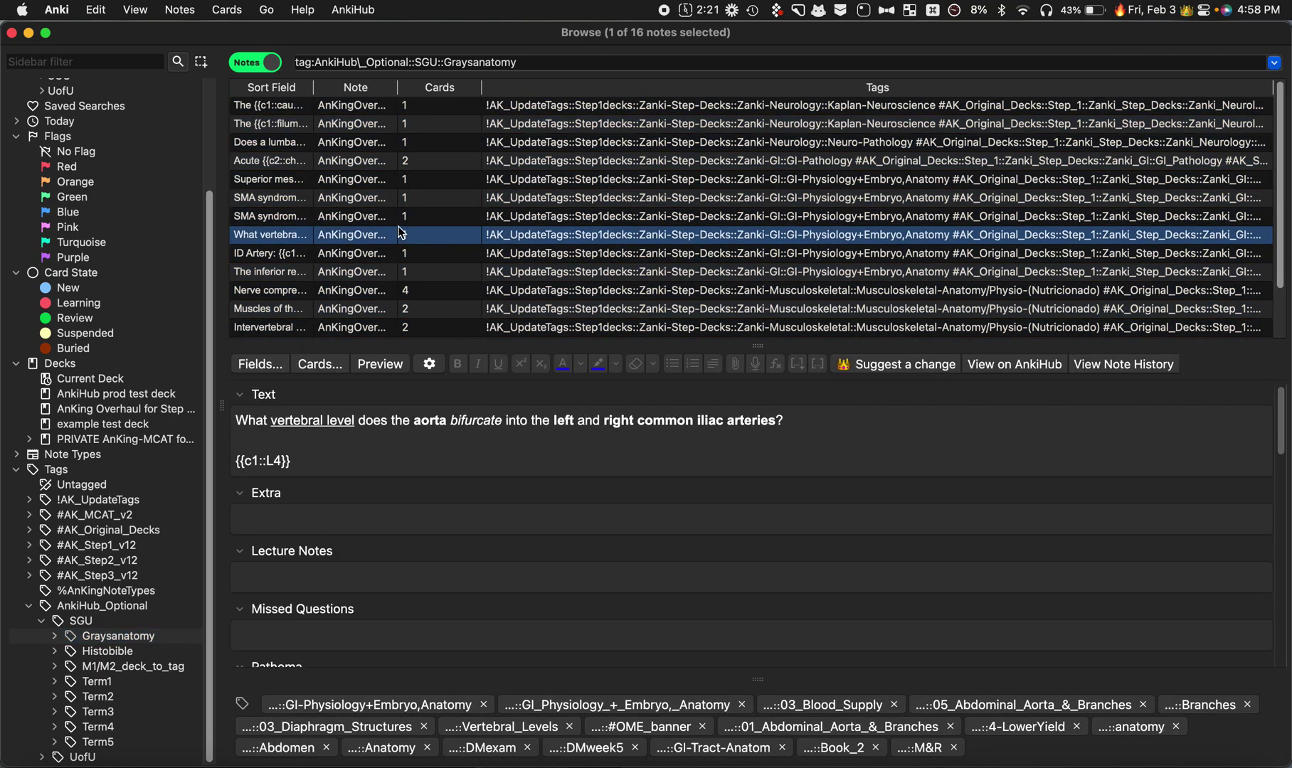
key(super+a)
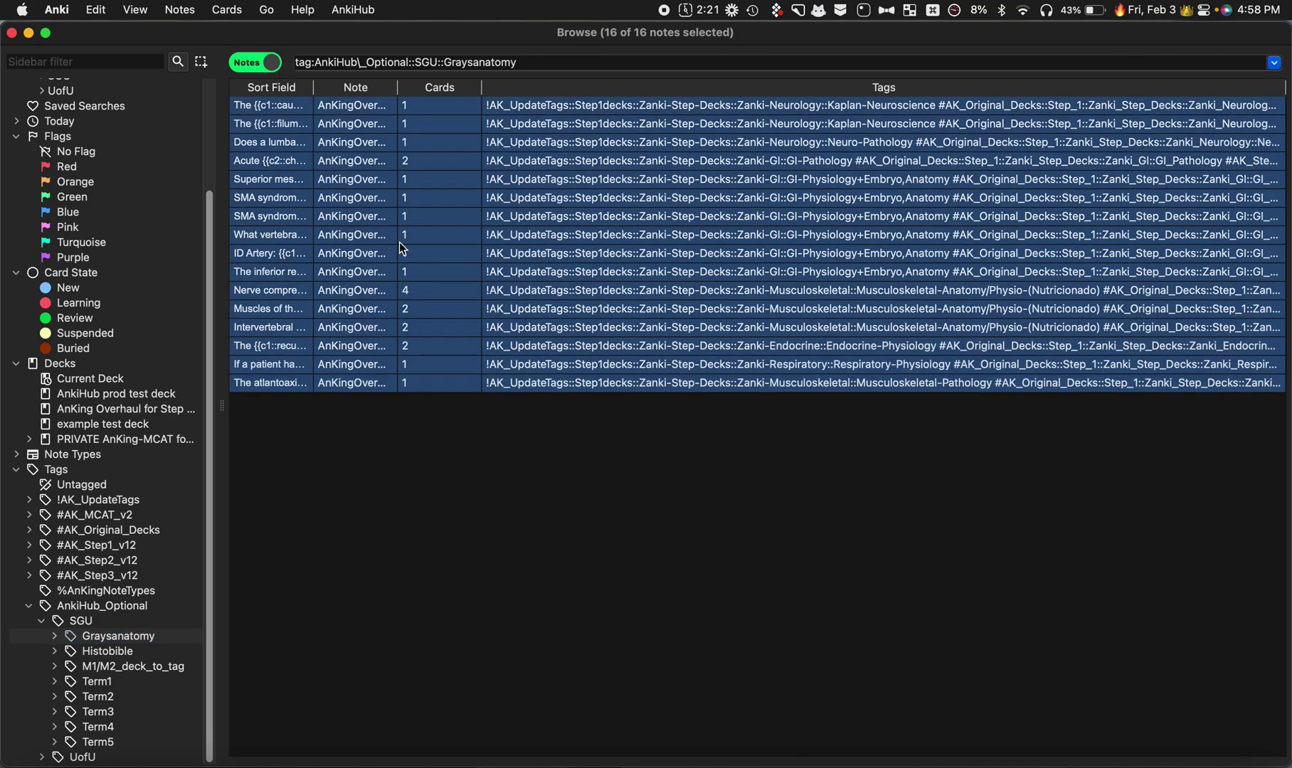
Suggest SGU optional tags for the selected notes, submitting without review
right_click(433, 224)
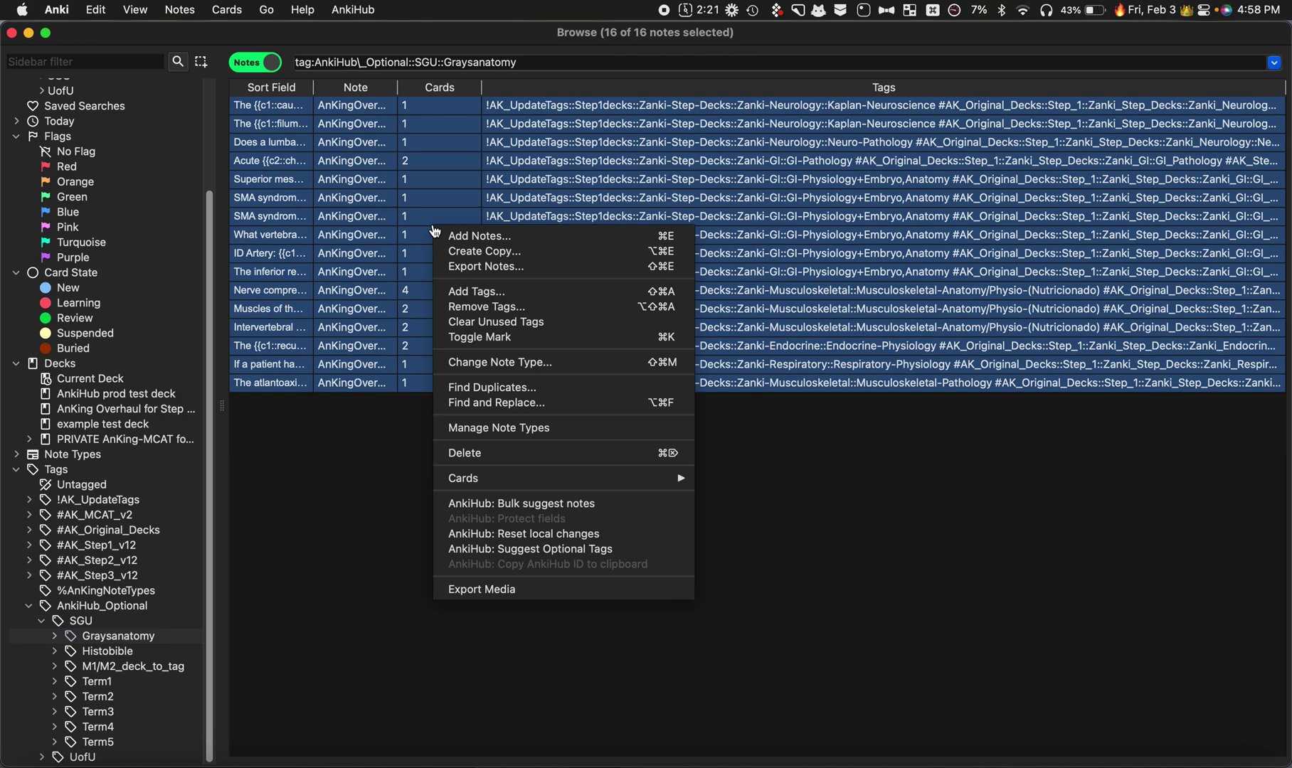
click(565, 549)
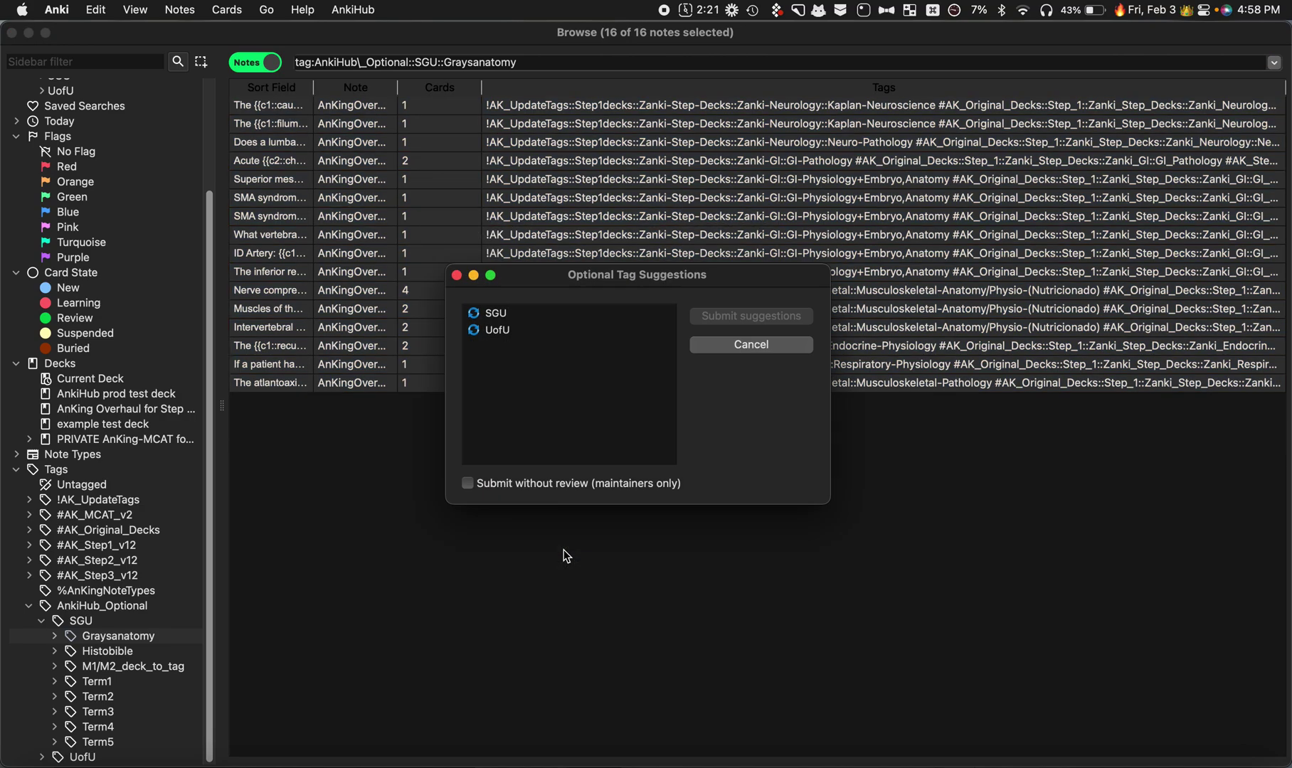
click(508, 316)
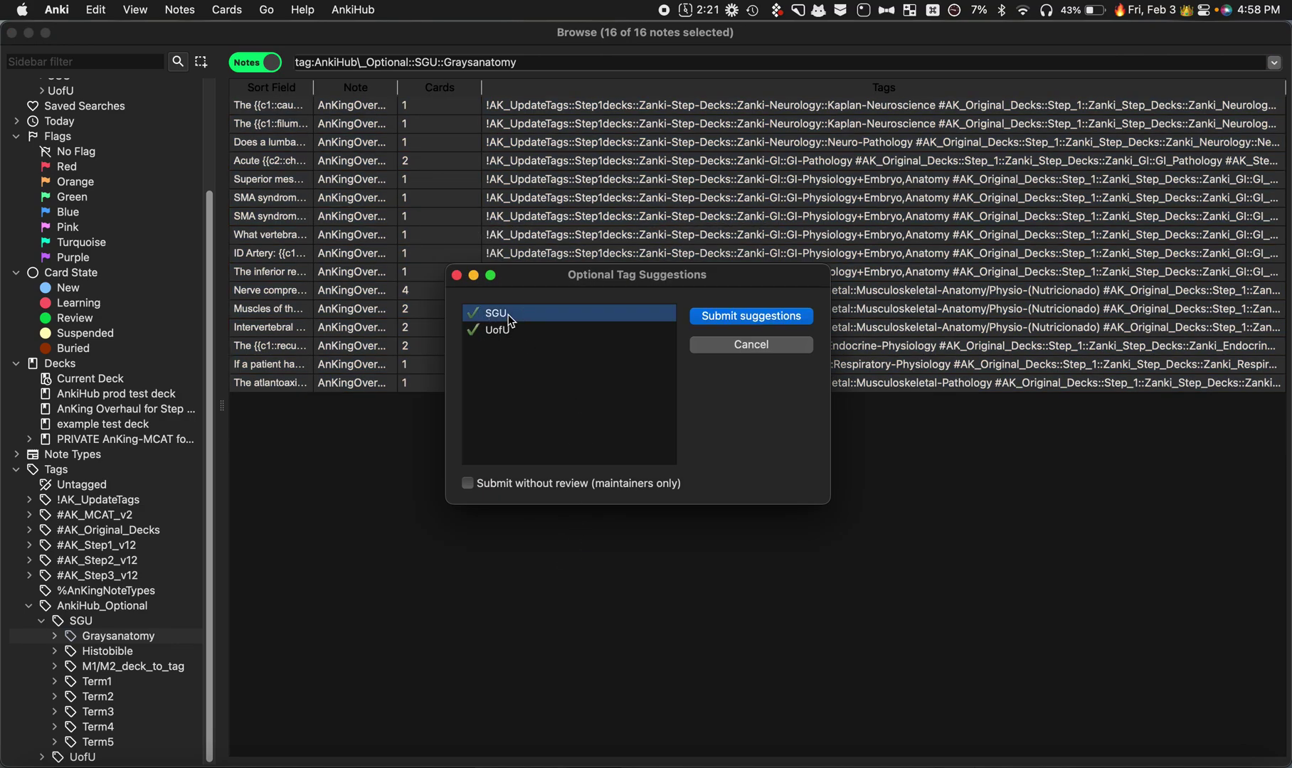
click(492, 487)
click(771, 320)
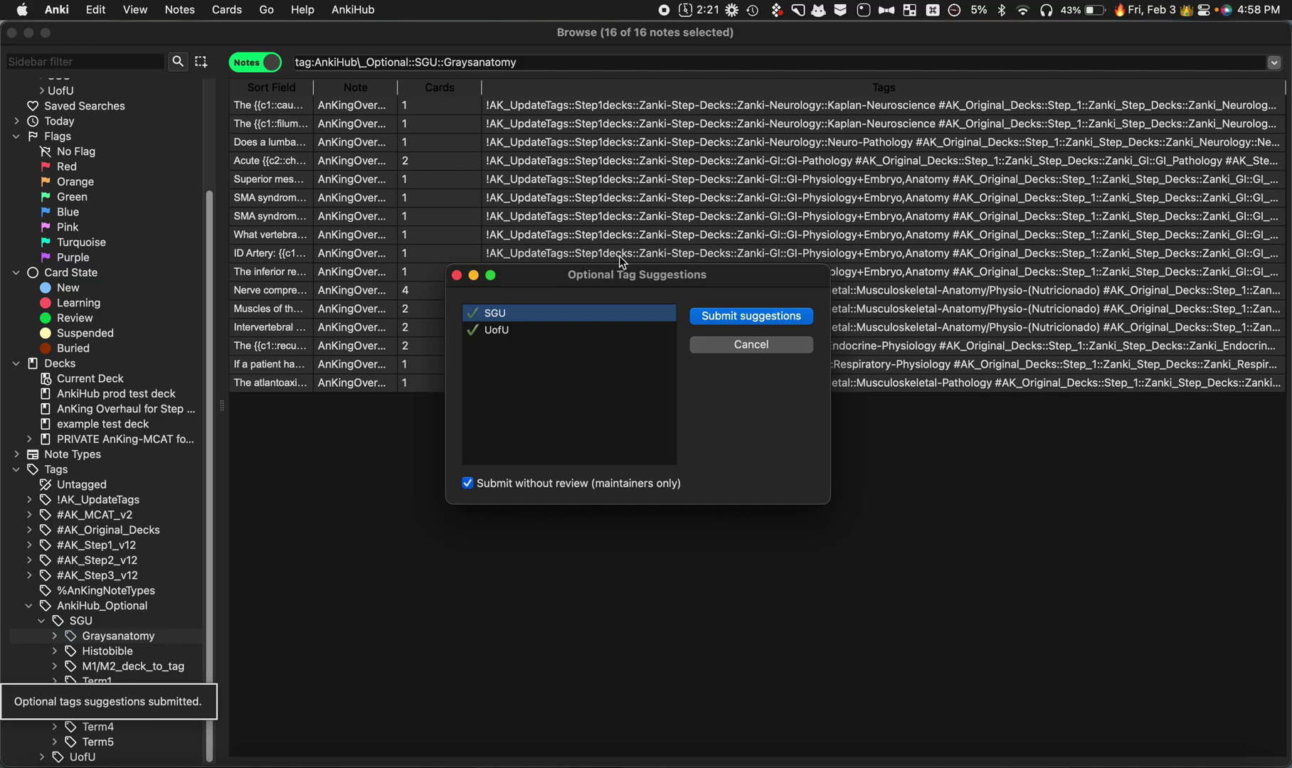
Reload AnkiHub's SGU group page, review the submitted tags by note ID, then return to My Decks
click(457, 275)
key(ctrl+Left)
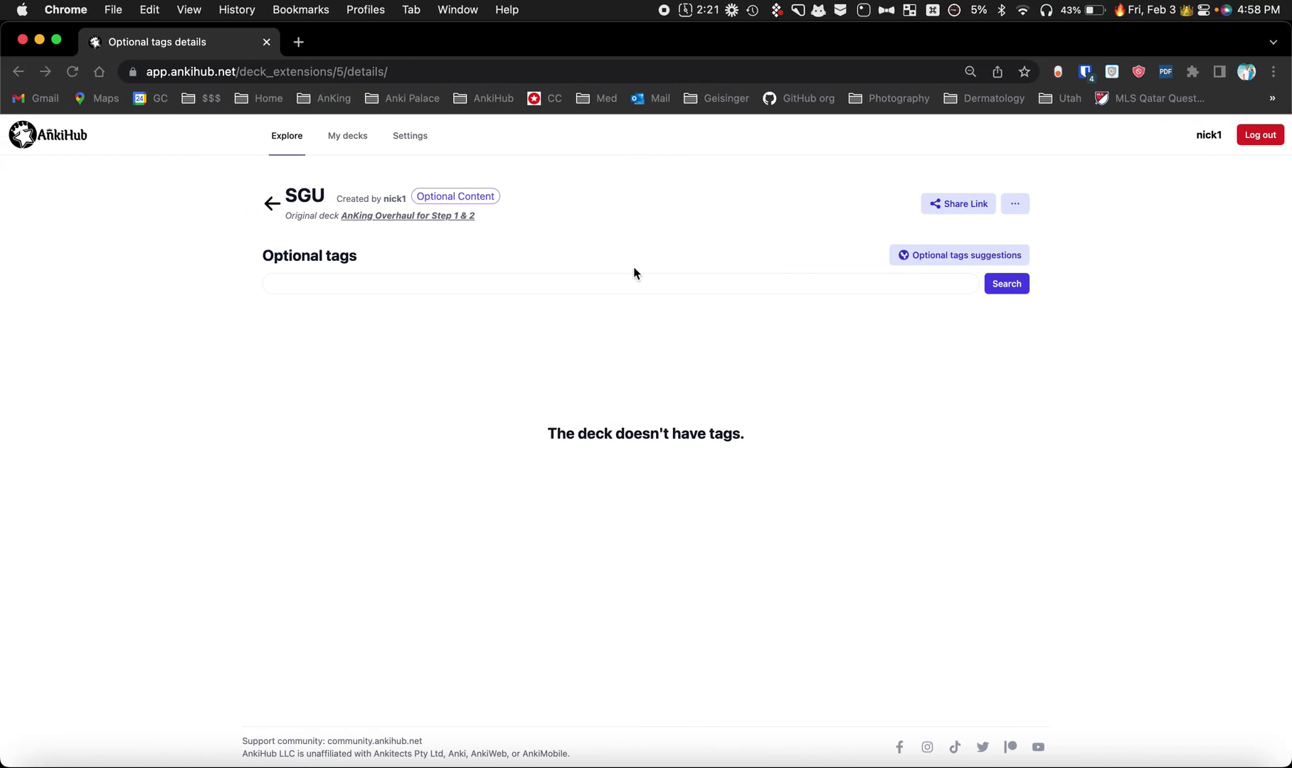
click(339, 77)
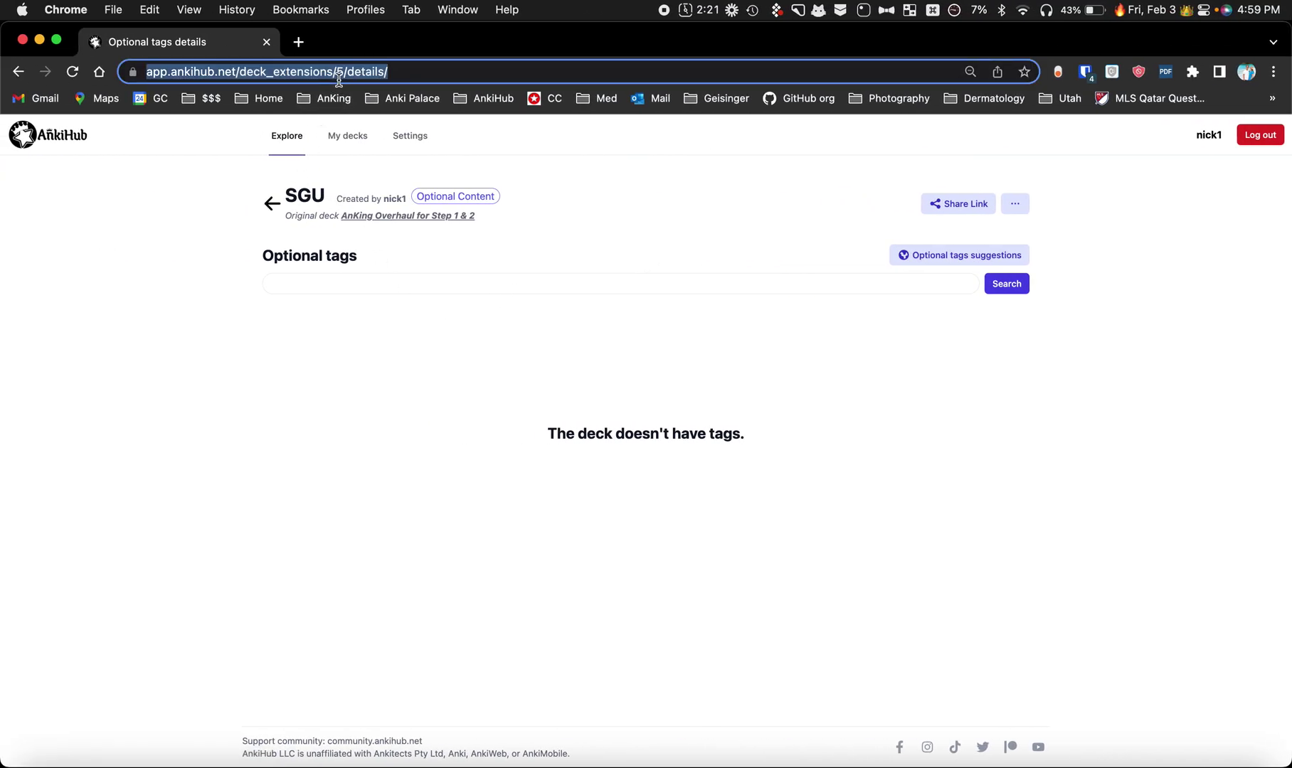
key(Return)
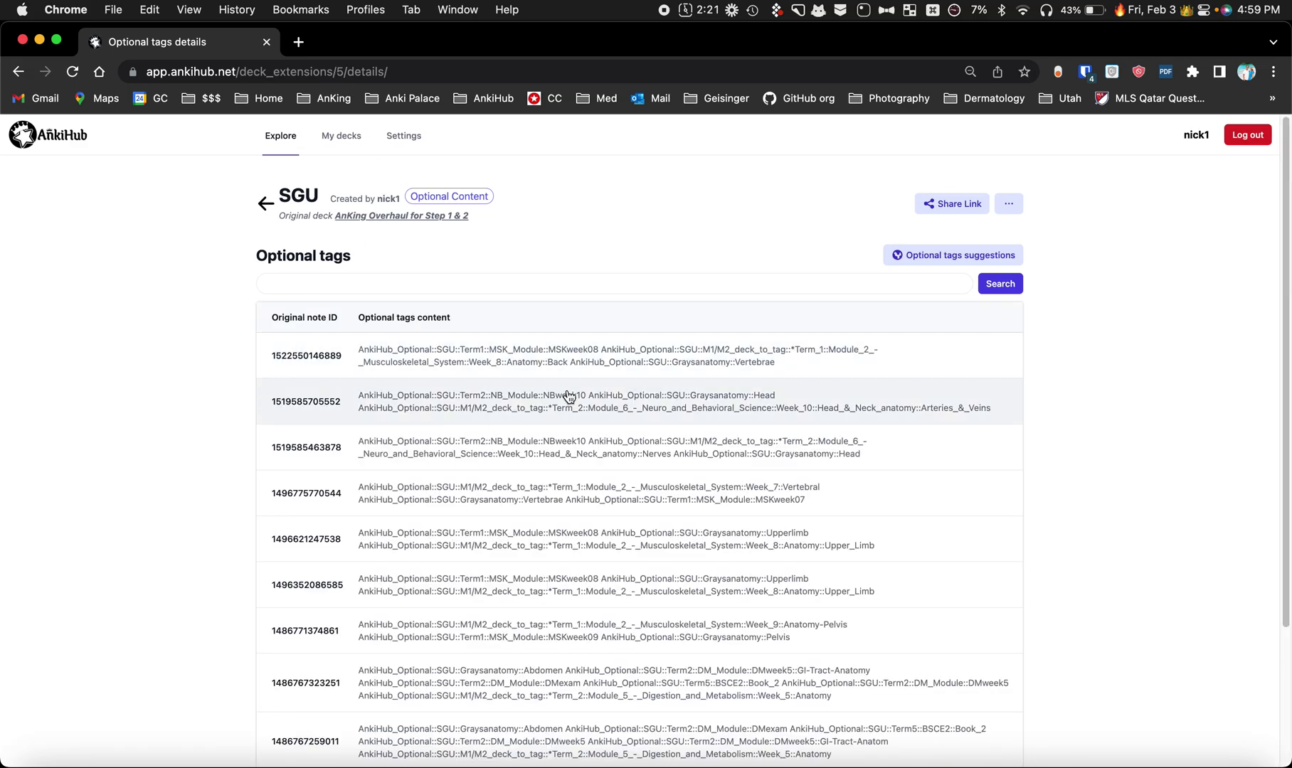
scroll(568, 455, down, 5)
scroll(537, 618, up, 5)
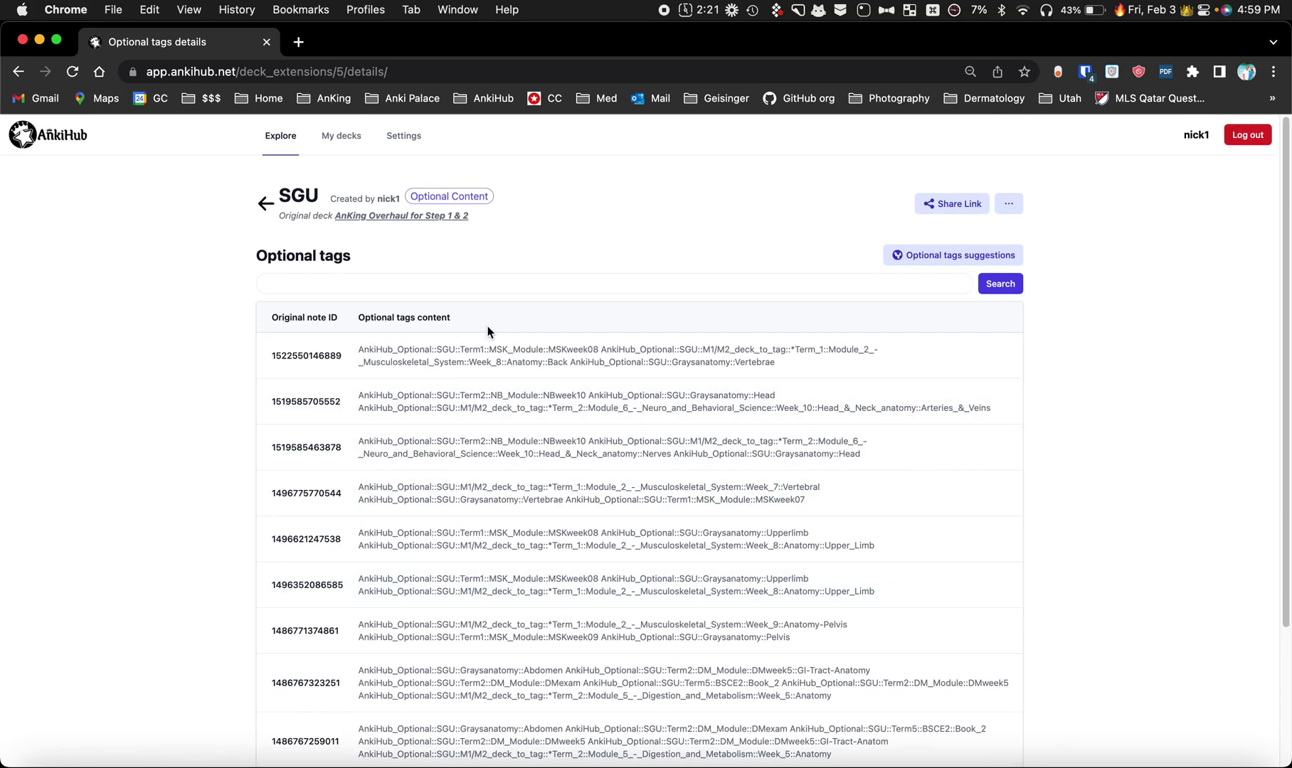
click(265, 203)
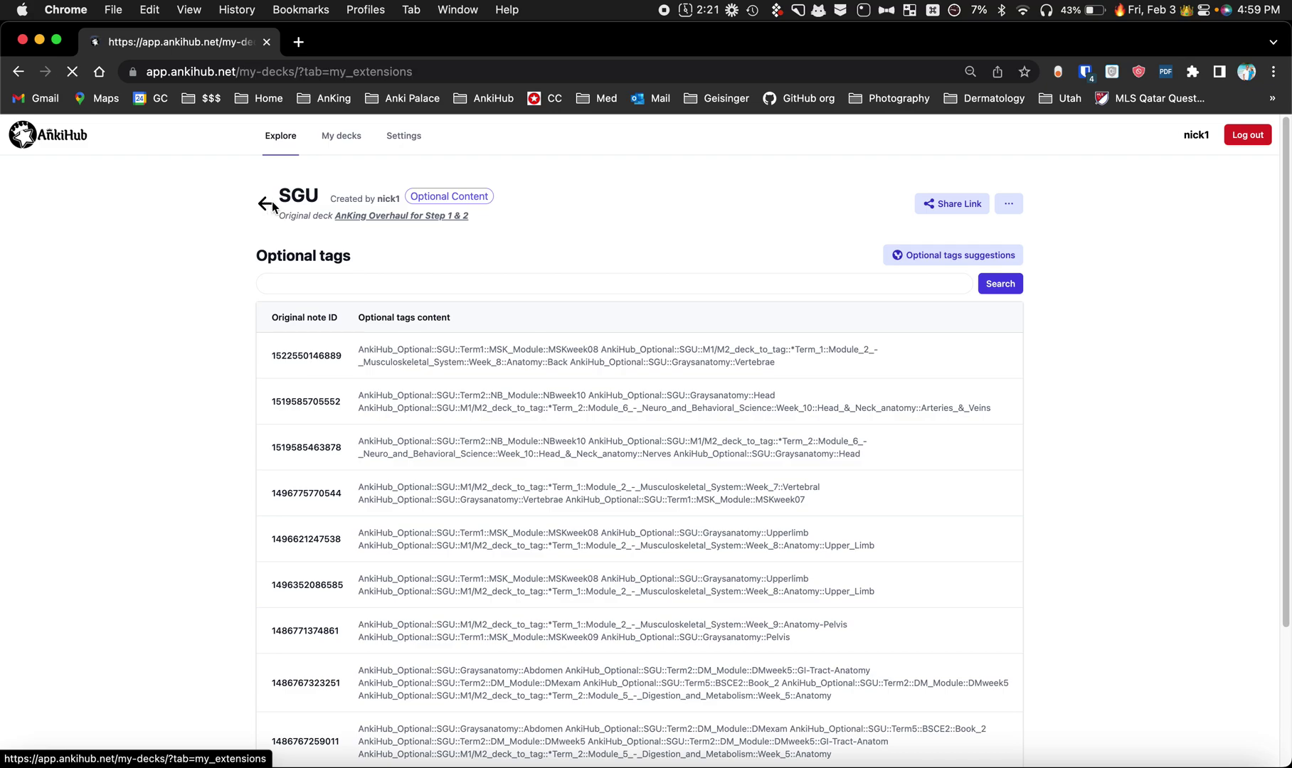
click(284, 137)
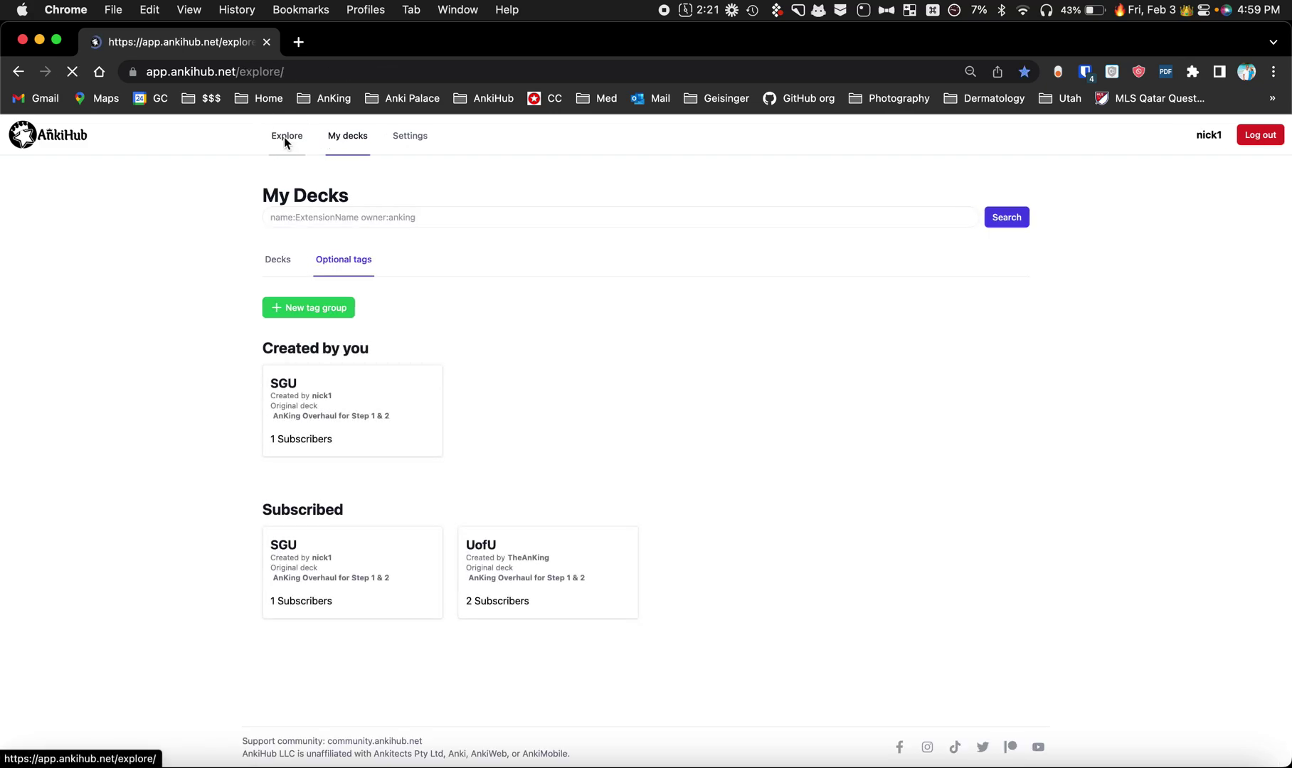
Save the AnKing Overhaul for Step 1 & 2 deck's SGU and UofU optional tag subscriptions, then return to Anki
click(367, 382)
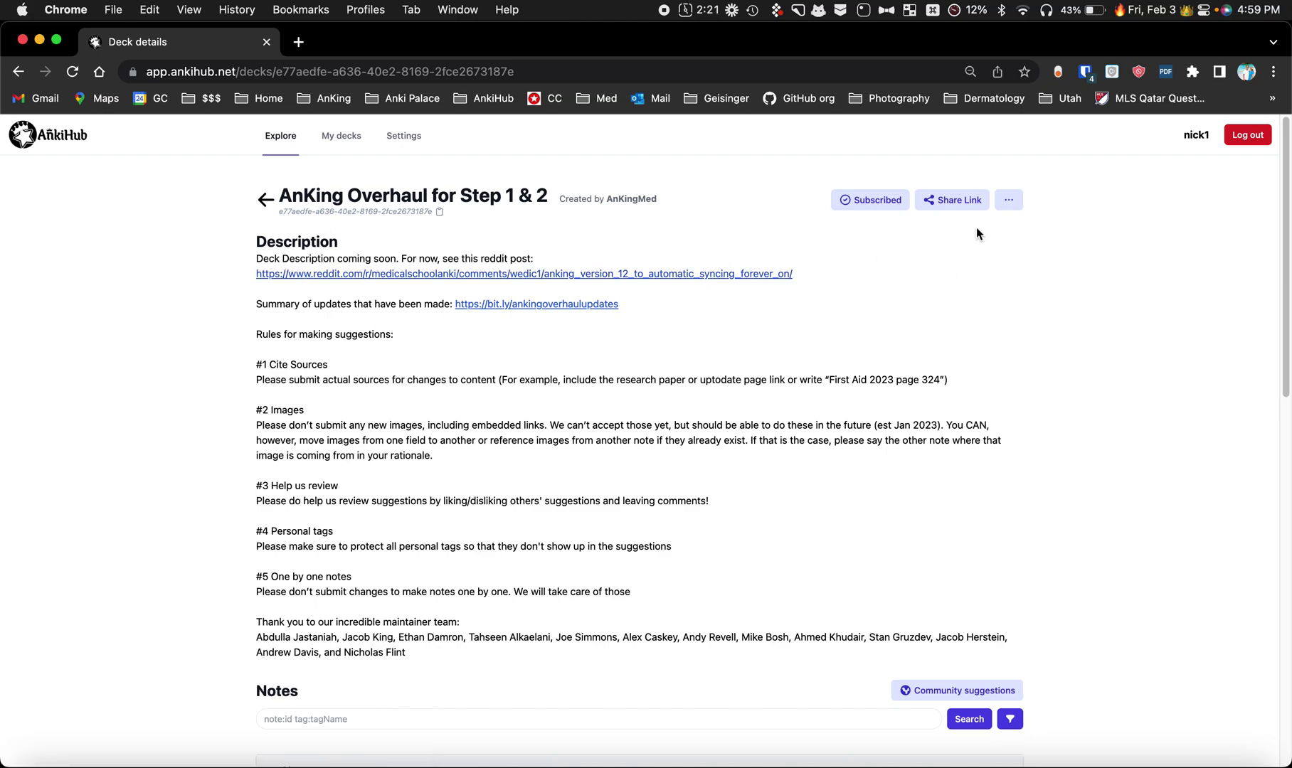
click(1009, 200)
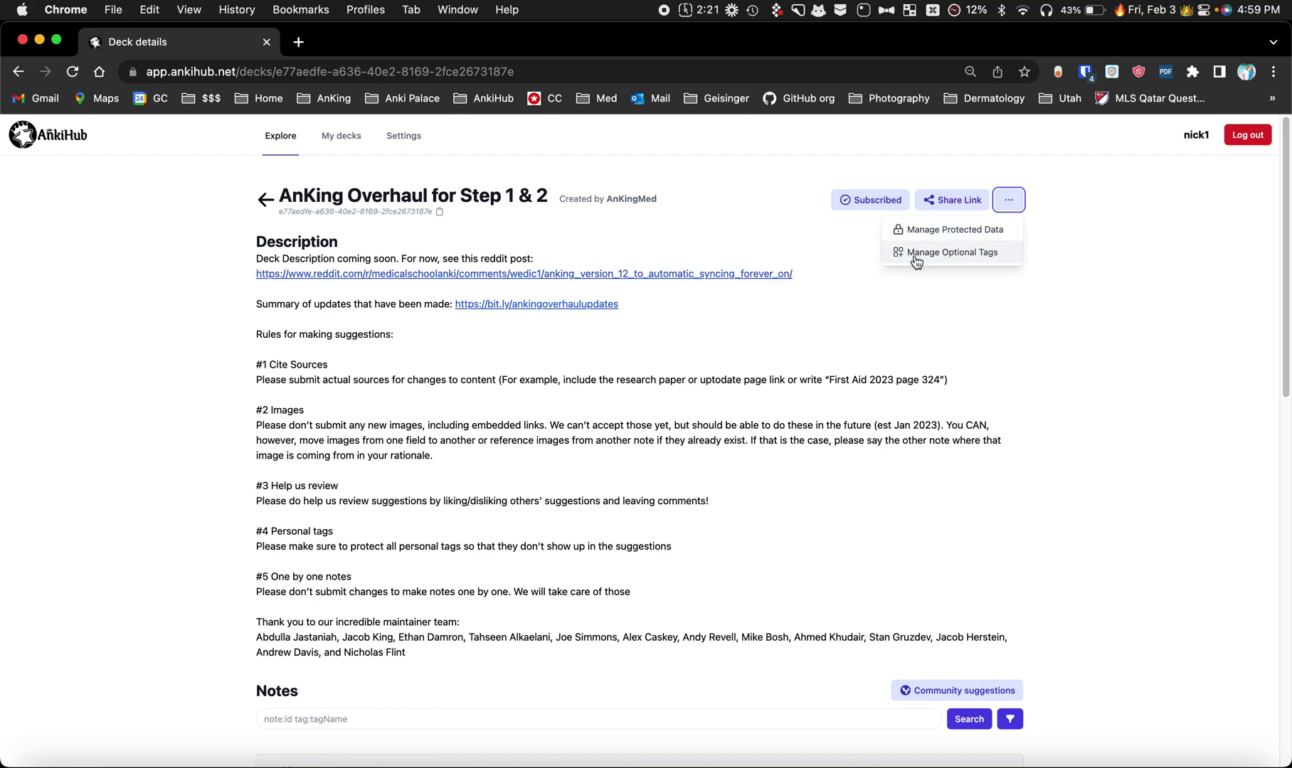
click(952, 253)
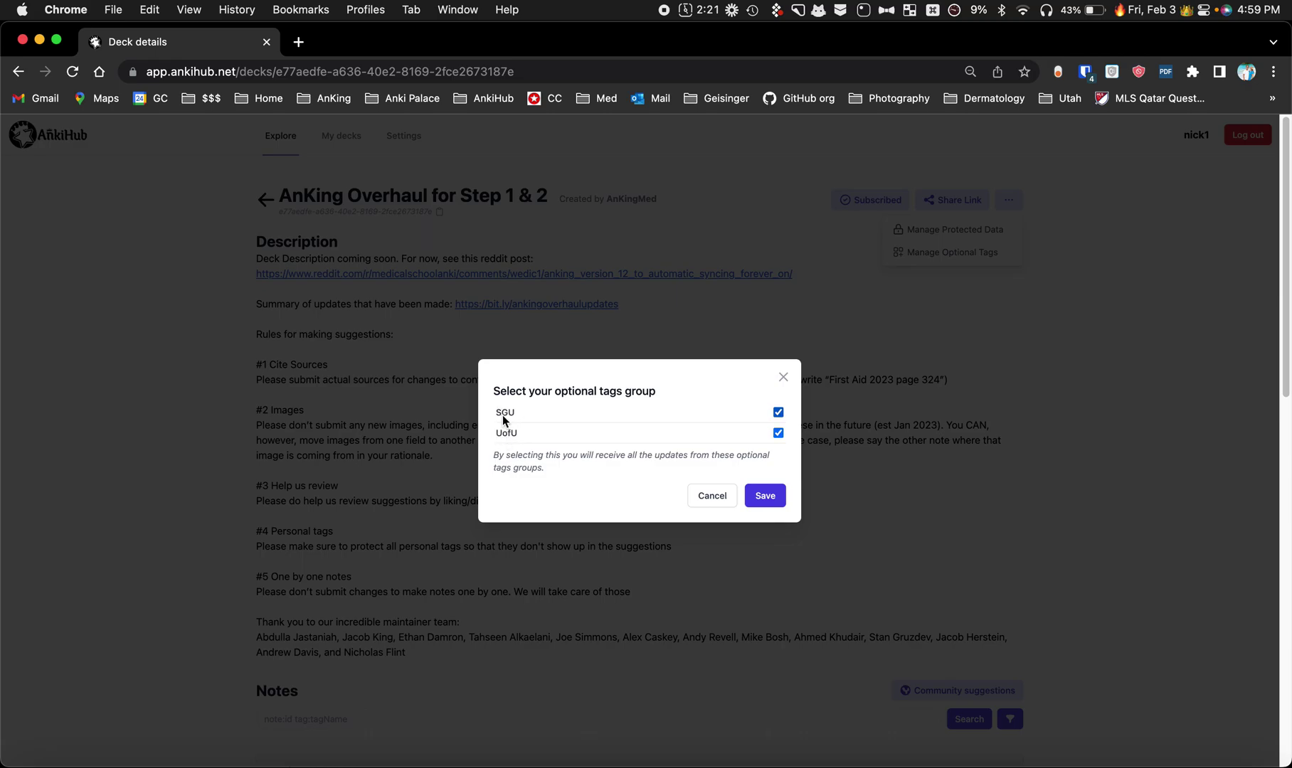
click(766, 498)
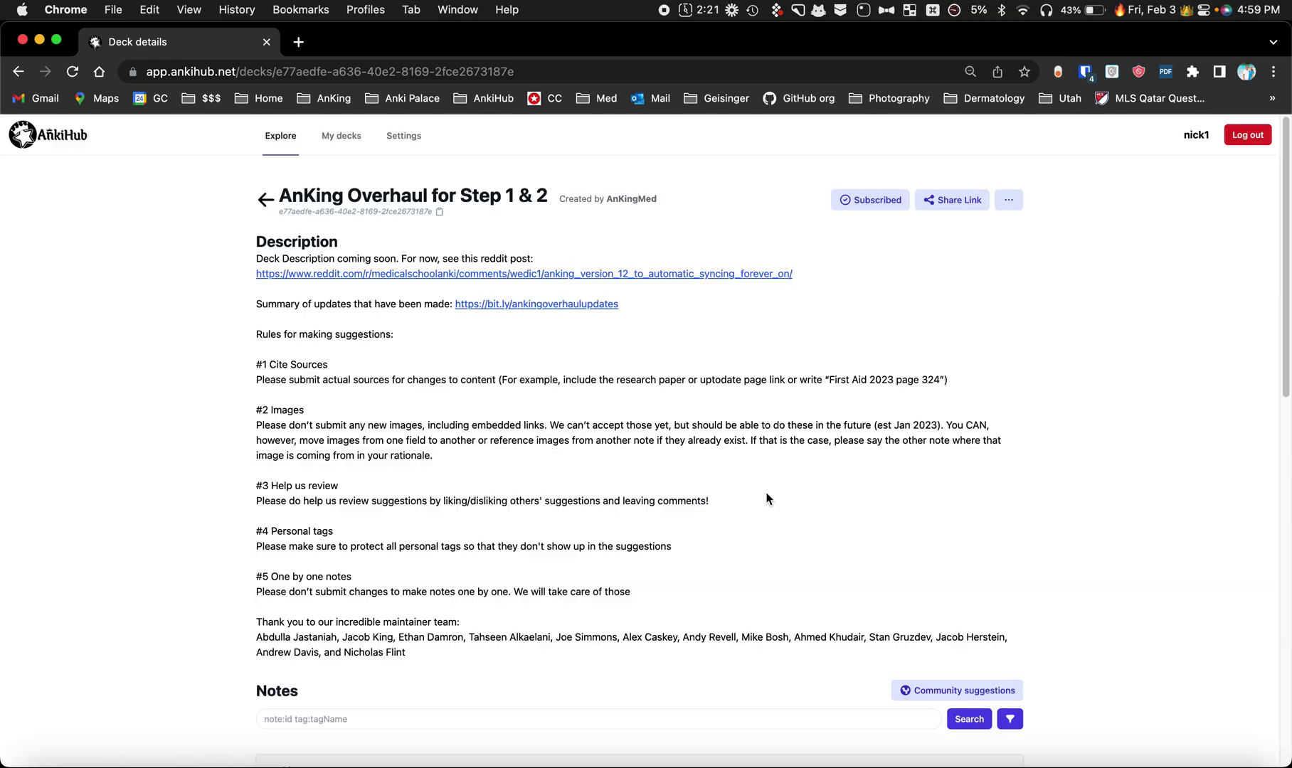
key(ctrl+Right)
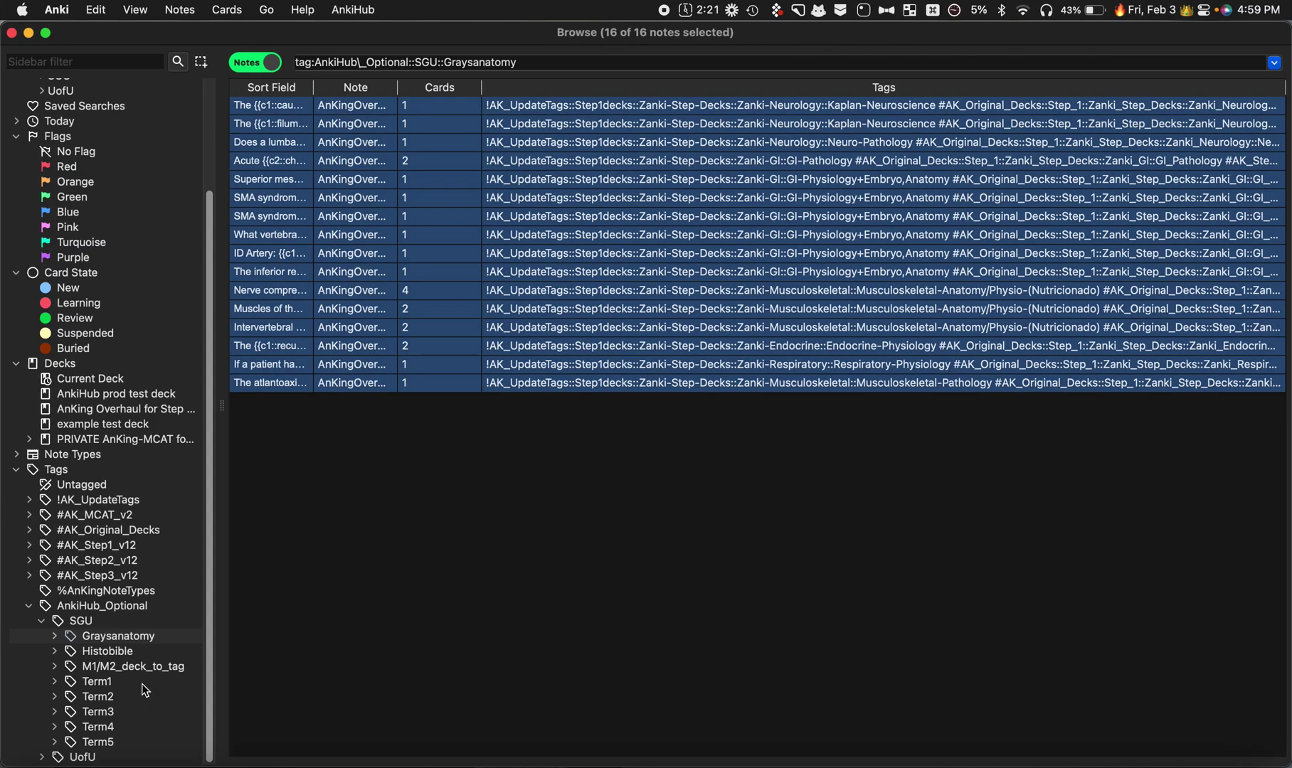